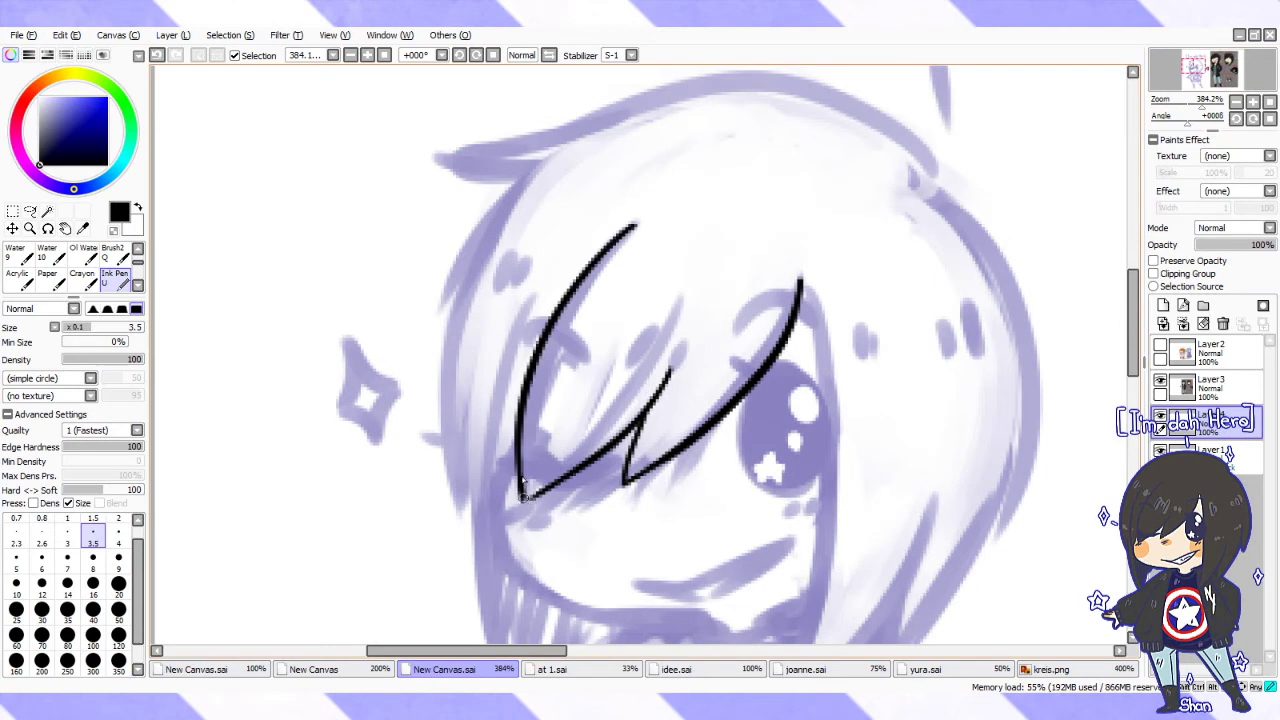
# Ink the long hair strands framing both sides of the face over the purple sketch
pyautogui.moveTo(545, 250); pyautogui.dragTo(492, 545)
pyautogui.moveTo(540, 158)
pyautogui.mouseDown()
pyautogui.moveTo(460, 510)
pyautogui.moveTo(475, 640)
pyautogui.mouseUp()
pyautogui.click(1216, 72)
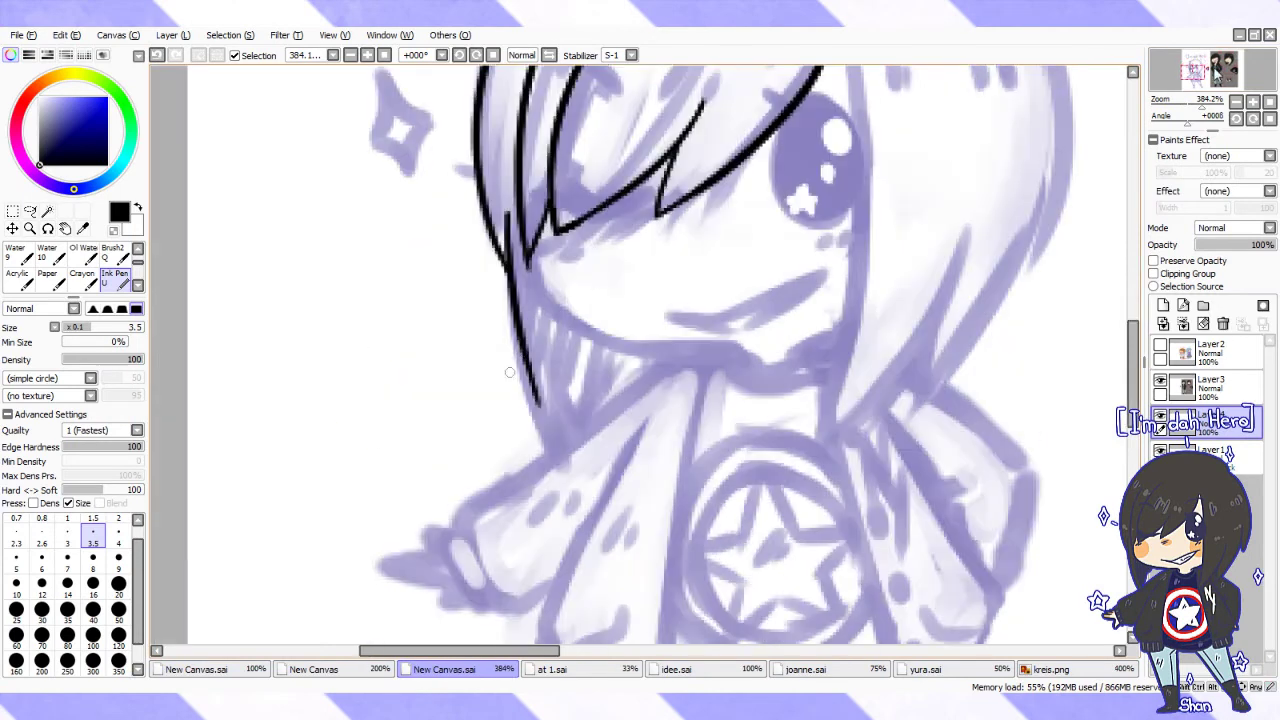
pyautogui.moveTo(878, 186); pyautogui.dragTo(678, 286)
pyautogui.moveTo(632, 110); pyautogui.dragTo(622, 558)
pyautogui.moveTo(757, 338); pyautogui.dragTo(625, 558)
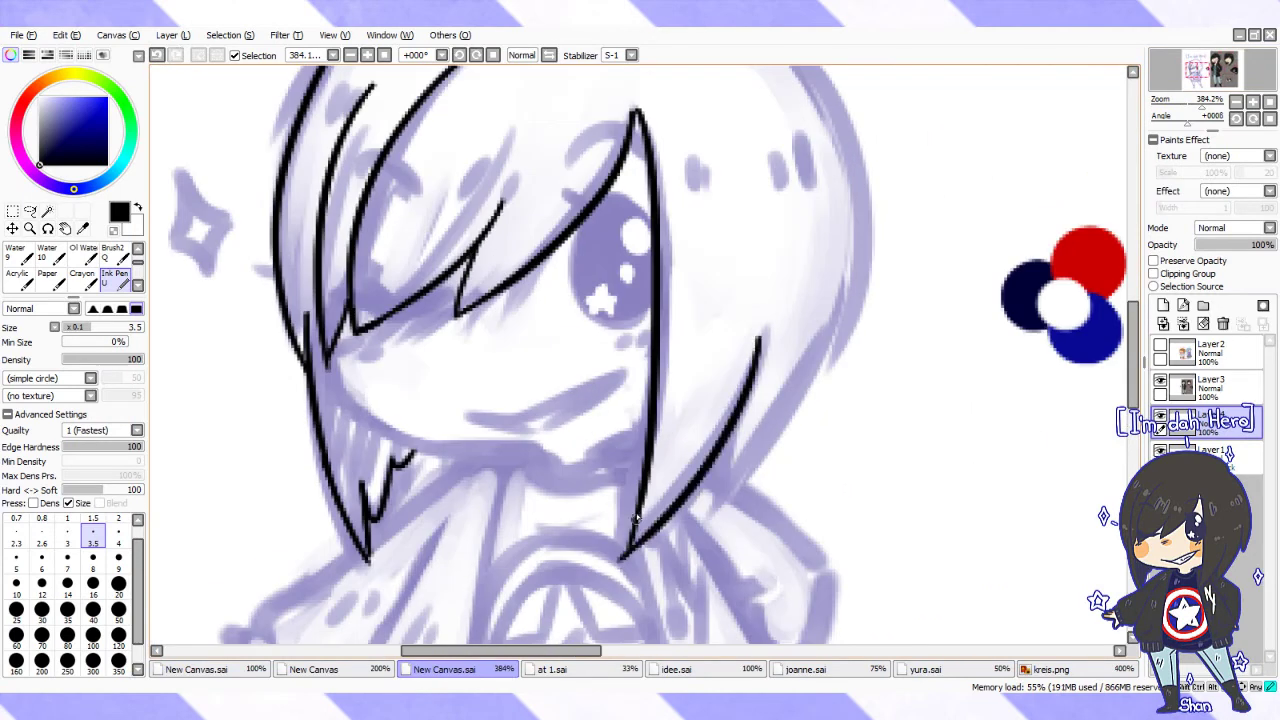
# Ink the outer hair outline beside the open eye and the curved top of the head
pyautogui.moveTo(822, 350); pyautogui.dragTo(706, 518)
pyautogui.moveTo(836, 250); pyautogui.dragTo(815, 355)
pyautogui.moveTo(825, 76); pyautogui.dragTo(838, 370)
pyautogui.scroll(5, 829, 290)
pyautogui.moveTo(392, 262); pyautogui.dragTo(795, 245)
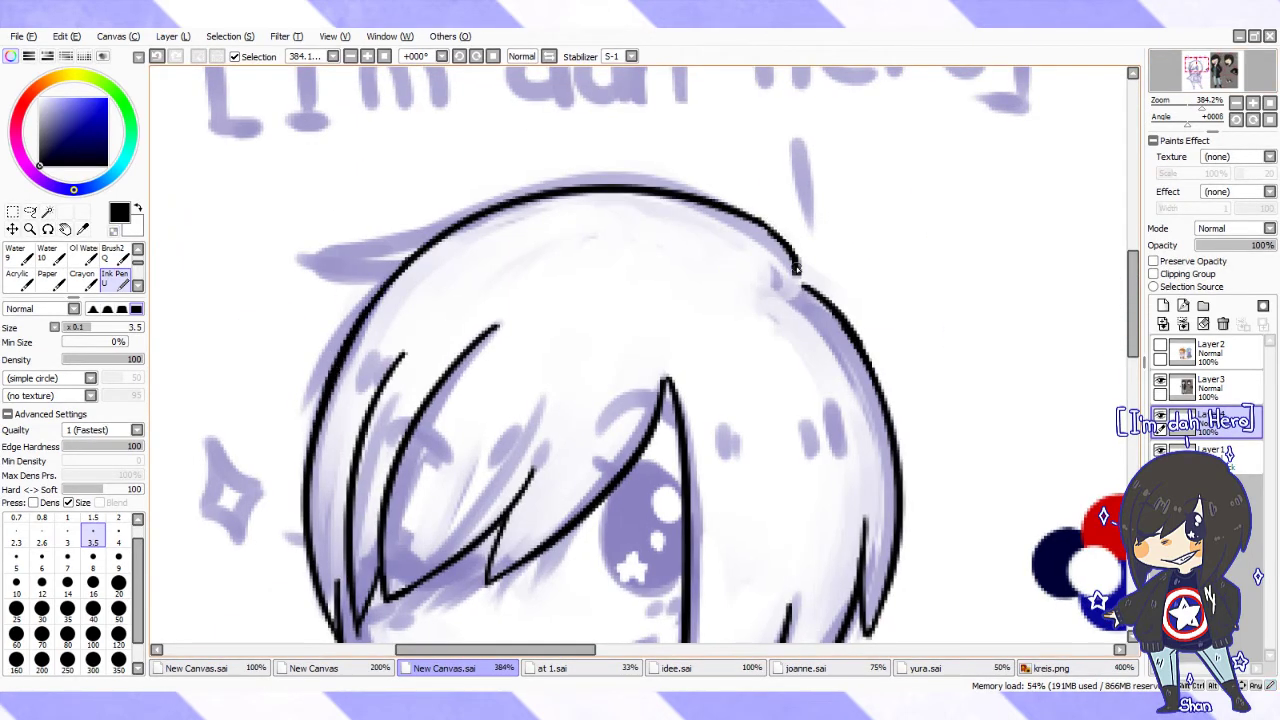
pyautogui.scroll(1, 800, 280)
# Ink the jawline, neck and curved shirt collar below the face
pyautogui.scroll(-4, 700, 300)
pyautogui.moveTo(468, 236); pyautogui.dragTo(785, 388)
pyautogui.hotkey('ctrl', 'z')
pyautogui.moveTo(697, 365); pyautogui.dragTo(780, 395)
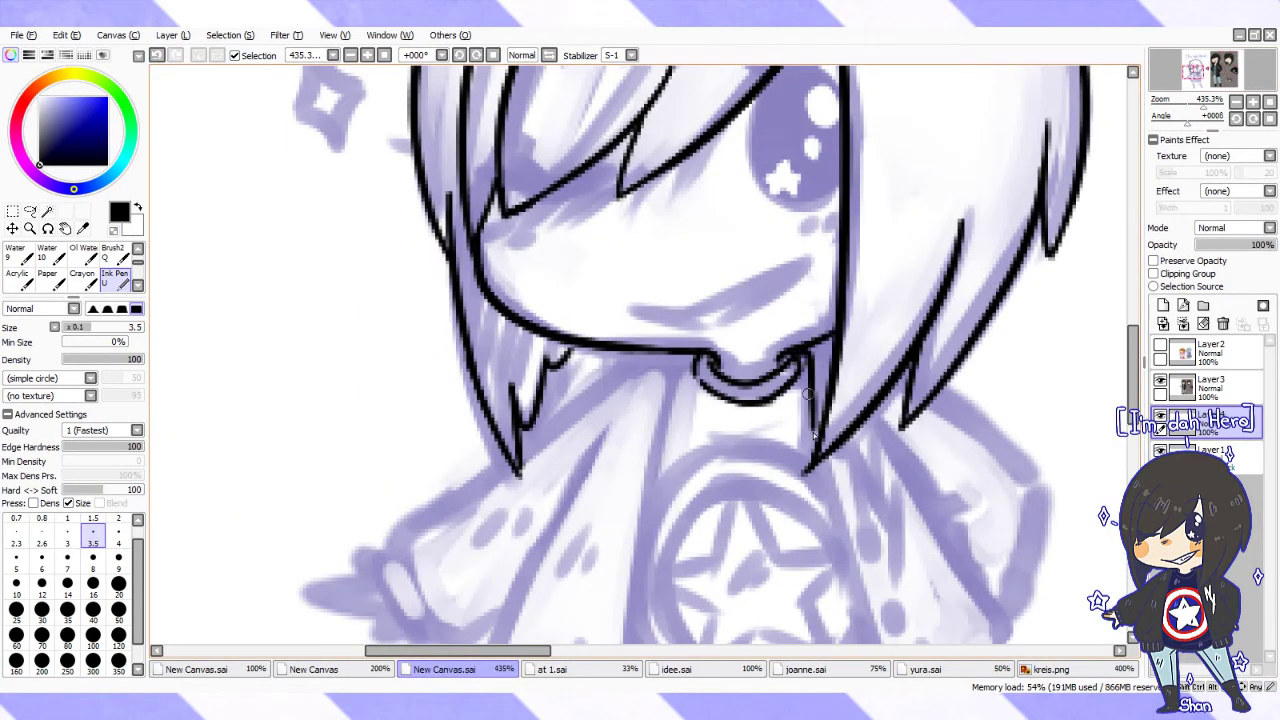
# Ink the jacket's front sleeve shape below the winking eye and its ribbed cuff
pyautogui.scroll(-3, 808, 365)
pyautogui.moveTo(681, 160); pyautogui.dragTo(624, 512)
pyautogui.moveTo(615, 215)
pyautogui.mouseDown()
pyautogui.moveTo(486, 490)
pyautogui.moveTo(525, 532)
pyautogui.moveTo(622, 530)
pyautogui.mouseUp()
pyautogui.hotkey('ctrl', 'z')
pyautogui.moveTo(524, 562); pyautogui.dragTo(630, 578)
pyautogui.moveTo(610, 540); pyautogui.dragTo(610, 576)
pyautogui.moveTo(560, 540); pyautogui.dragTo(560, 576)
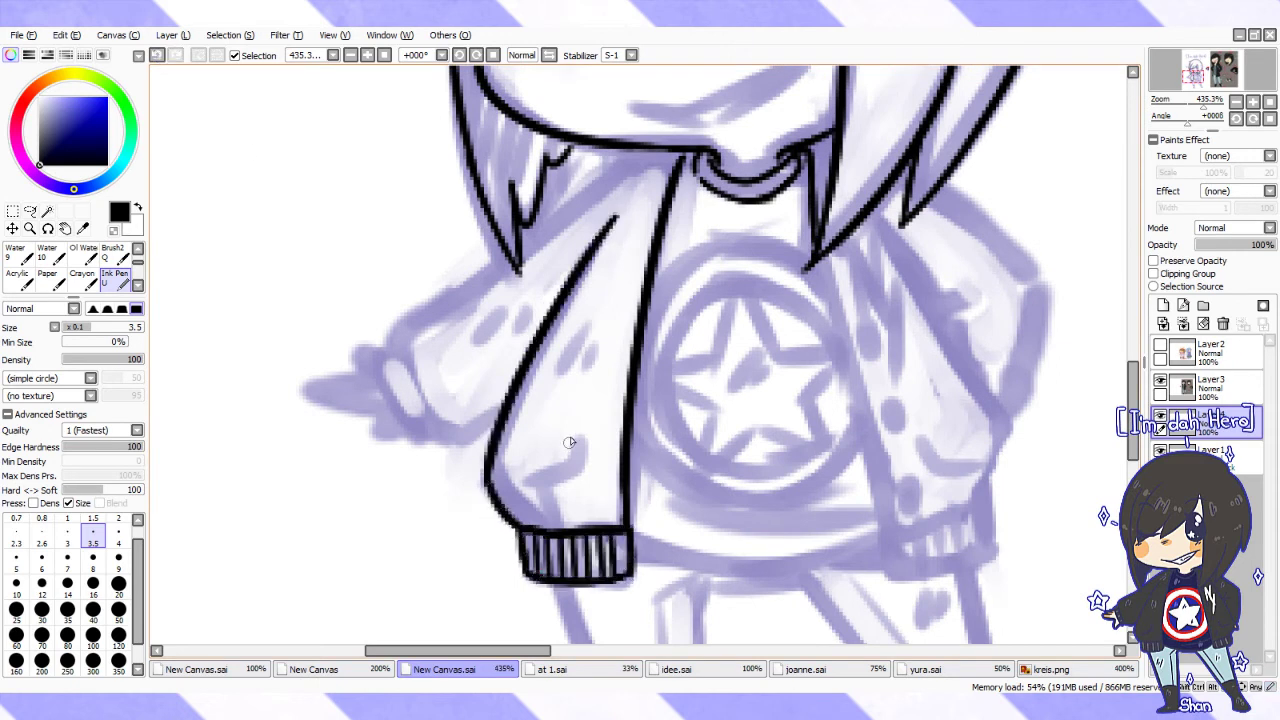
# Add fold and texture marks to that sleeve, and ink the outstretched arm behind it with its ribbed cuff
pyautogui.moveTo(573, 434); pyautogui.dragTo(514, 492)
pyautogui.moveTo(590, 322); pyautogui.dragTo(578, 352)
pyautogui.moveTo(378, 357); pyautogui.dragTo(421, 440)
pyautogui.moveTo(399, 337); pyautogui.dragTo(474, 440)
pyautogui.moveTo(405, 325)
pyautogui.mouseDown()
pyautogui.moveTo(520, 262)
pyautogui.moveTo(645, 165)
pyautogui.mouseUp()
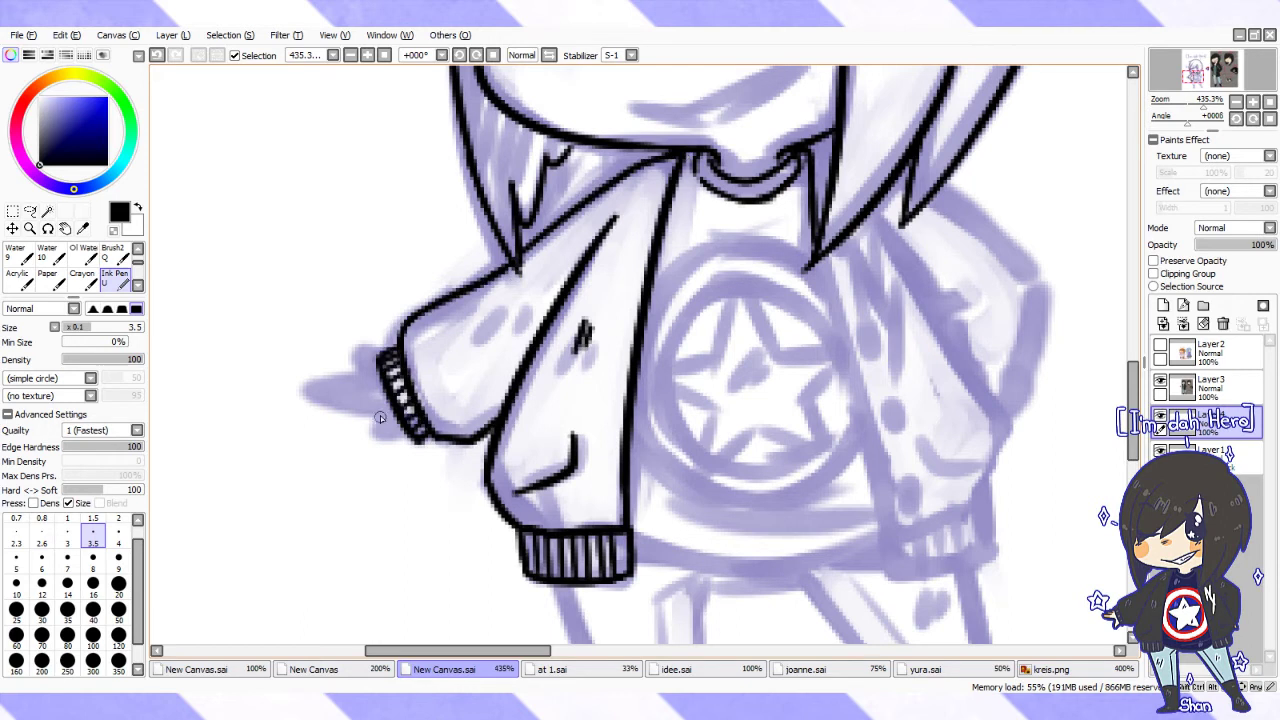
# Ink the jacket's opposite front panel with its sloping outer edge and ribbed cuff
pyautogui.moveTo(820, 258); pyautogui.dragTo(888, 505)
pyautogui.scroll(-1, 900, 300)
pyautogui.moveTo(852, 175); pyautogui.dragTo(962, 380)
pyautogui.moveTo(868, 480); pyautogui.dragTo(879, 513)
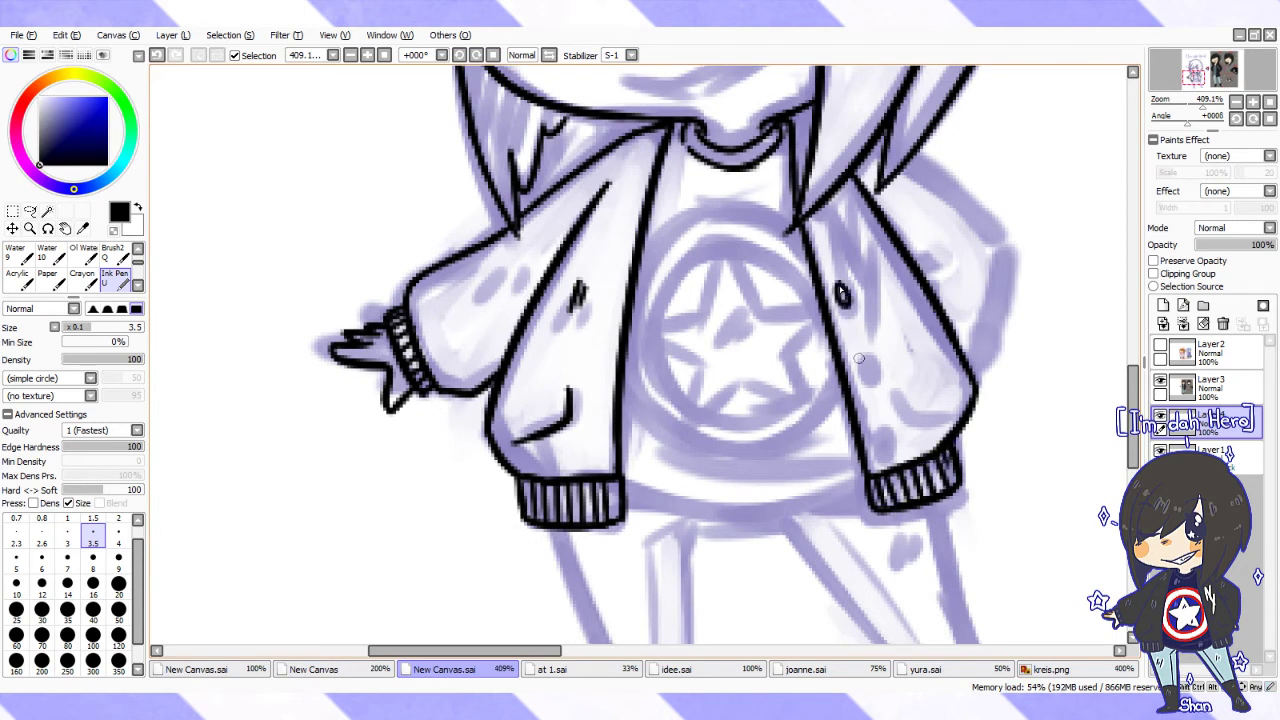
# Ink the jacket's buttons and NY letters, and outline the rear sleeve with its crease marks
pyautogui.moveTo(830, 228); pyautogui.dragTo(846, 282)
pyautogui.moveTo(852, 205)
pyautogui.mouseDown()
pyautogui.moveTo(844, 279)
pyautogui.moveTo(881, 299)
pyautogui.moveTo(860, 255)
pyautogui.mouseUp()
pyautogui.moveTo(876, 240); pyautogui.dragTo(872, 345)
pyautogui.moveTo(910, 157)
pyautogui.mouseDown()
pyautogui.moveTo(987, 224)
pyautogui.moveTo(976, 385)
pyautogui.mouseUp()
pyautogui.scroll(-2, 968, 425)
# Scribble solid black into the hair gap behind the jaw on the outstretched arm's side
pyautogui.scroll(5, 671, 423)
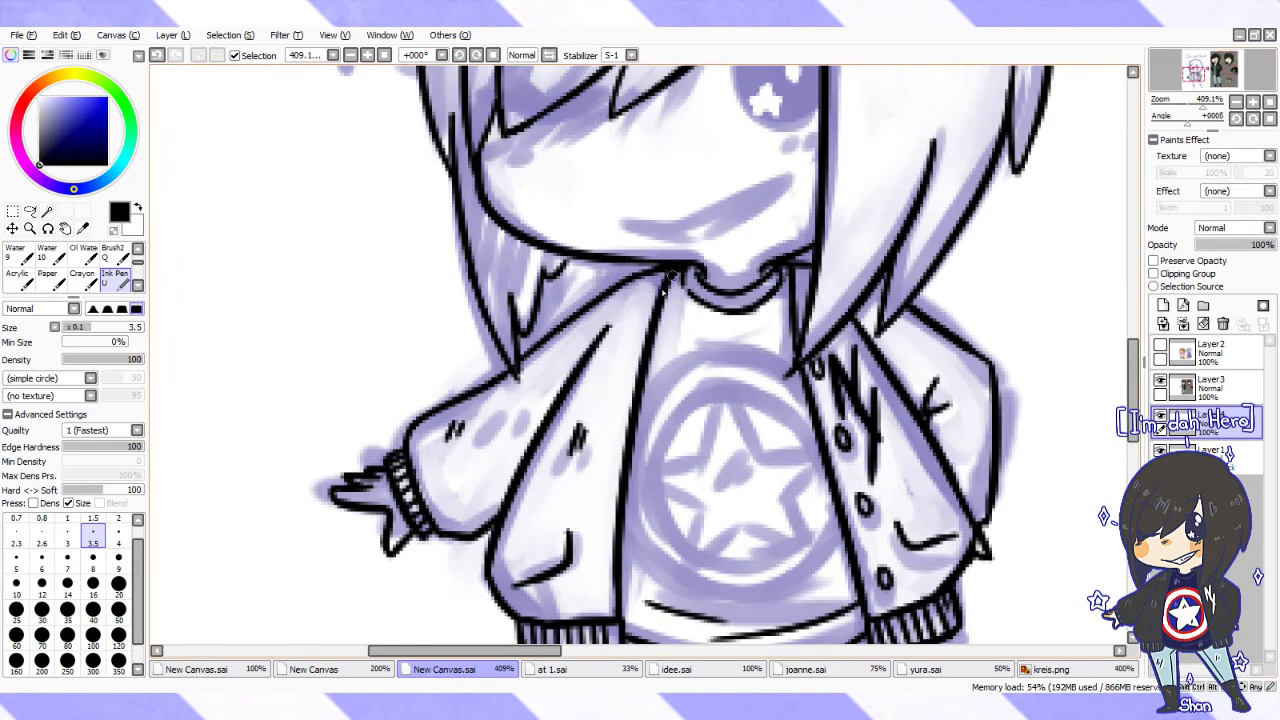
pyautogui.moveTo(530, 276); pyautogui.dragTo(501, 284)
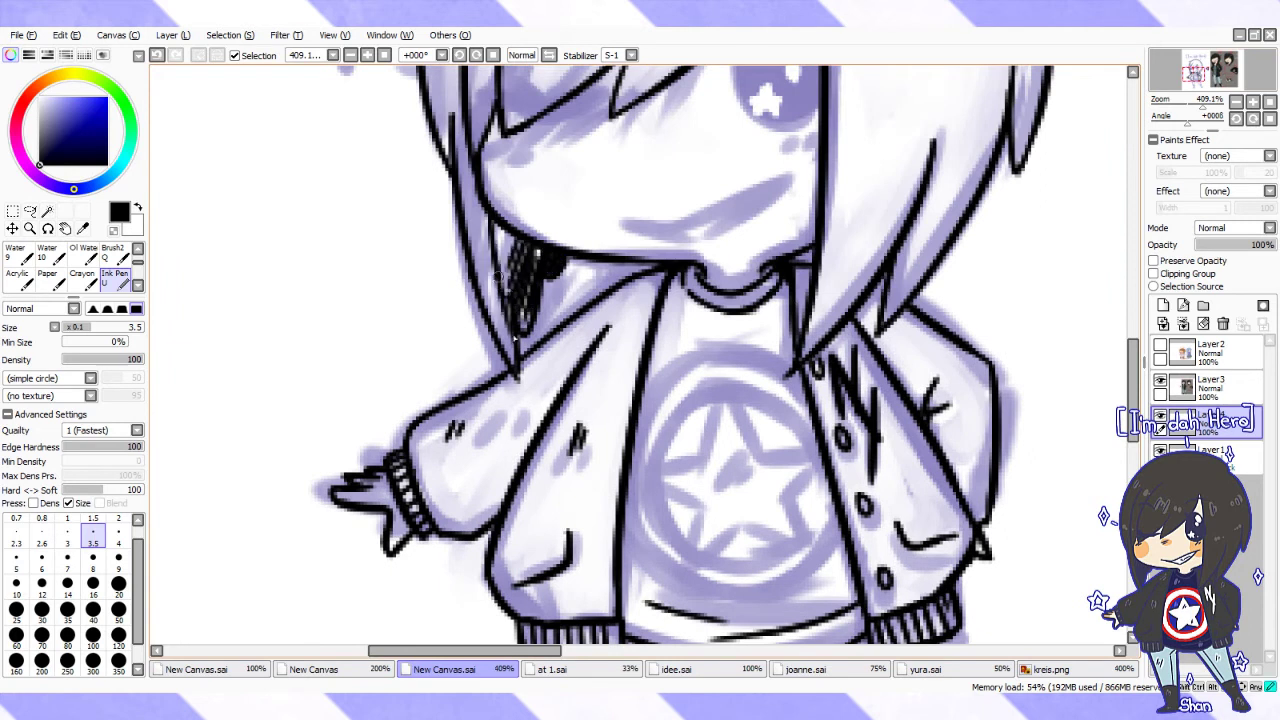
pyautogui.scroll(-2, 863, 325)
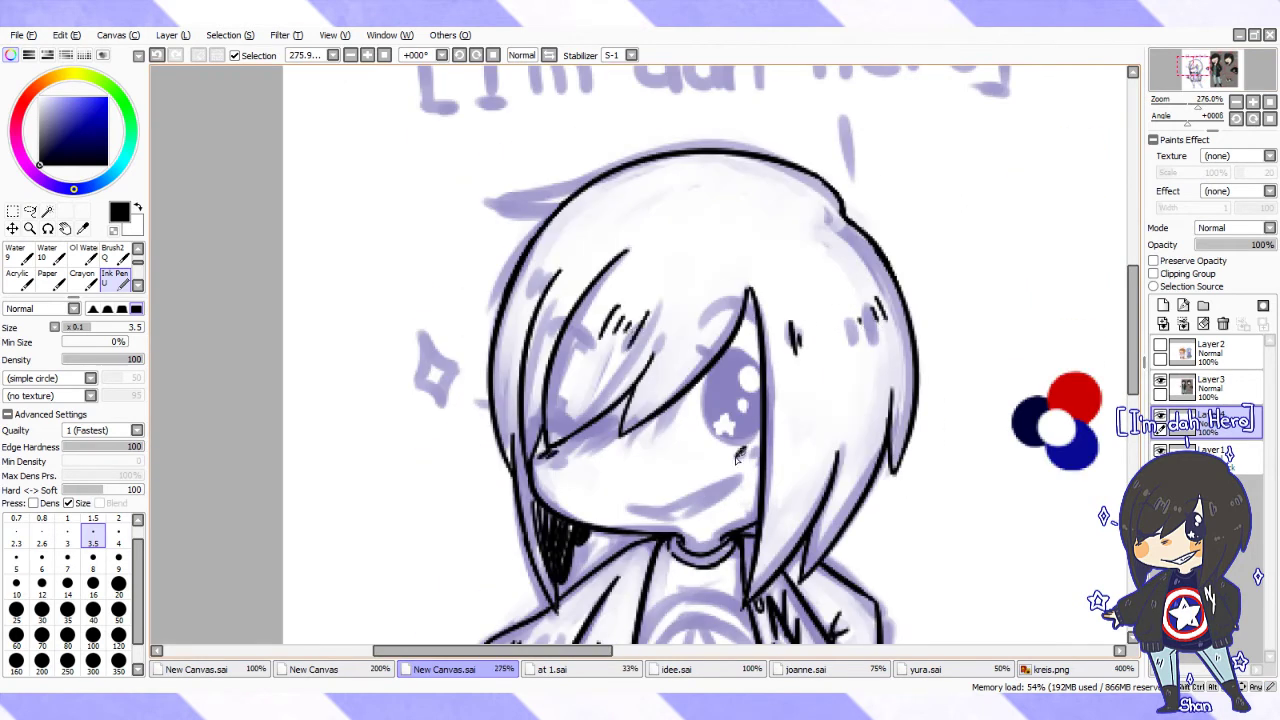
# Ink the eyebrow above the open eye and the lashes of the winking eye
pyautogui.scroll(2, 743, 452)
pyautogui.moveTo(750, 296); pyautogui.dragTo(862, 282)
pyautogui.moveTo(486, 448)
pyautogui.mouseDown()
pyautogui.moveTo(564, 472)
pyautogui.moveTo(513, 472)
pyautogui.mouseUp()
# Outline the open eye, fill it solid black with a larger brush, and restore the brush size to 3.5
pyautogui.moveTo(775, 388)
pyautogui.mouseDown()
pyautogui.moveTo(830, 370)
pyautogui.moveTo(800, 505)
pyautogui.mouseUp()
pyautogui.press(']')
pyautogui.press(']')
pyautogui.press(']')
pyautogui.press(']')
pyautogui.press(']')
pyautogui.moveTo(770, 360); pyautogui.dragTo(785, 470)
pyautogui.moveTo(790, 380)
pyautogui.mouseDown()
pyautogui.moveTo(826, 387)
pyautogui.moveTo(790, 494)
pyautogui.mouseUp()
pyautogui.press('[')
pyautogui.press('[')
pyautogui.press('[')
pyautogui.press('[')
pyautogui.press('[')
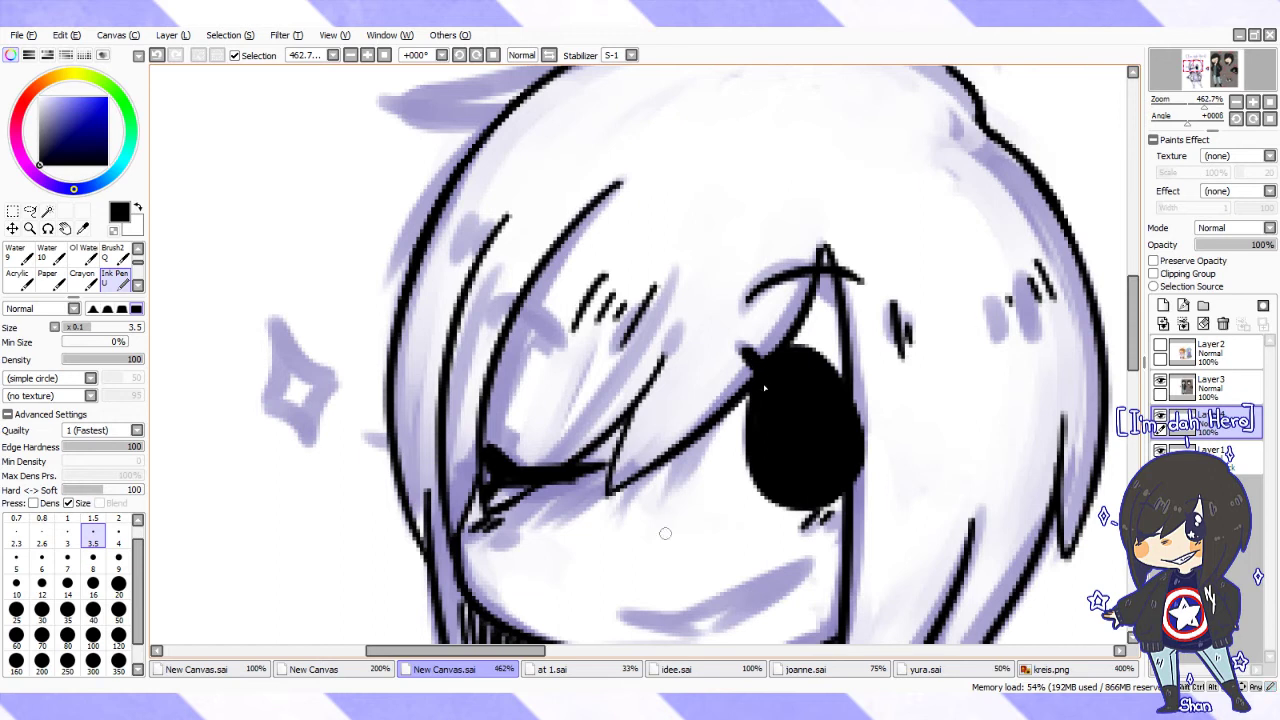
# Ink the slanted grinning mouth with its inner teeth line
pyautogui.moveTo(651, 513); pyautogui.dragTo(611, 313)
pyautogui.moveTo(570, 410)
pyautogui.mouseDown()
pyautogui.moveTo(735, 368)
pyautogui.moveTo(672, 438)
pyautogui.mouseUp()
pyautogui.moveTo(595, 418); pyautogui.dragTo(675, 437)
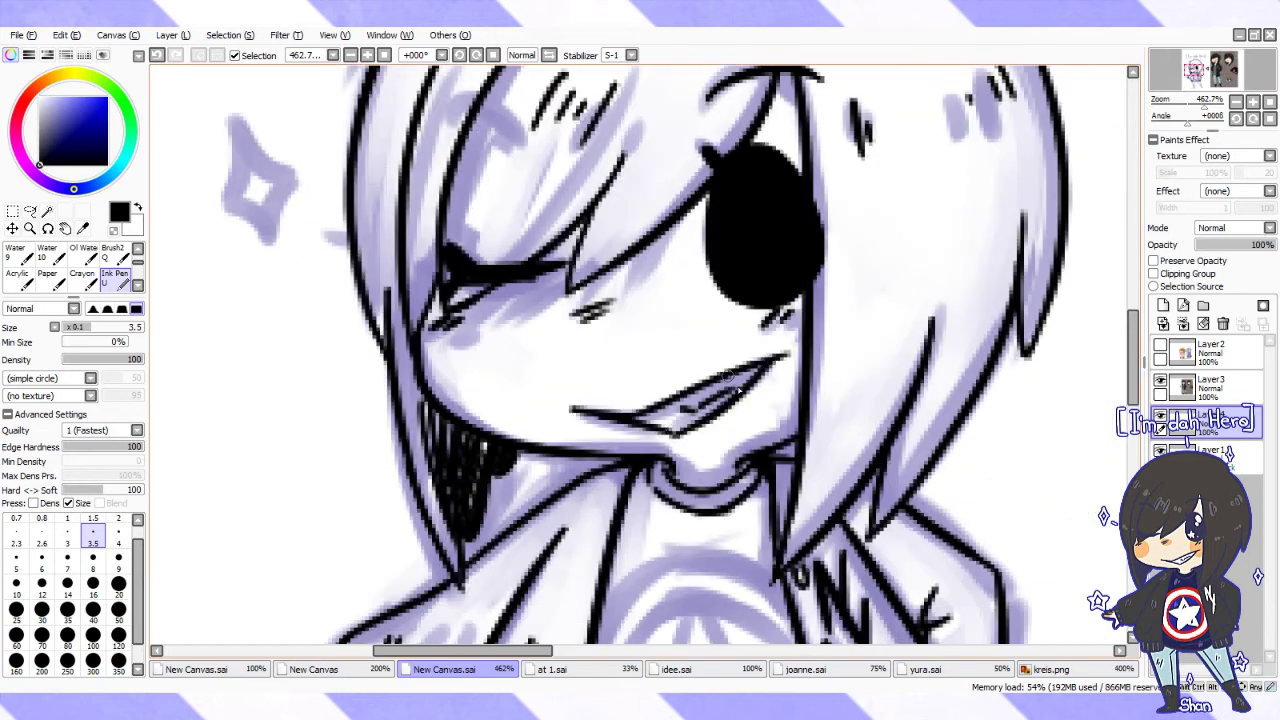
# Ink the straight leg with its inner seam, pointed boot and short texture marks
pyautogui.scroll(-10, 981, 284)
pyautogui.scroll(5, 650, 350)
pyautogui.moveTo(650, 500); pyautogui.dragTo(650, 250)
pyautogui.scroll(4, 650, 400)
pyautogui.moveTo(650, 450); pyautogui.dragTo(600, 220)
pyautogui.moveTo(478, 368)
pyautogui.mouseDown()
pyautogui.moveTo(437, 515)
pyautogui.moveTo(580, 512)
pyautogui.mouseUp()
pyautogui.moveTo(565, 95); pyautogui.dragTo(580, 515)
pyautogui.moveTo(462, 350); pyautogui.dragTo(568, 335)
pyautogui.moveTo(505, 380); pyautogui.dragTo(500, 420)
pyautogui.moveTo(520, 125); pyautogui.dragTo(528, 332)
pyautogui.moveTo(430, 145); pyautogui.dragTo(425, 190)
pyautogui.moveTo(445, 160)
pyautogui.mouseDown()
pyautogui.moveTo(436, 188)
pyautogui.moveTo(452, 210)
pyautogui.mouseUp()
# Ink the outstretched leg with its boot, boot cuff, inner seam and texture marks
pyautogui.moveTo(705, 97); pyautogui.dragTo(990, 458)
pyautogui.moveTo(915, 68)
pyautogui.mouseDown()
pyautogui.moveTo(1030, 418)
pyautogui.moveTo(1082, 500)
pyautogui.mouseUp()
pyautogui.moveTo(1082, 506)
pyautogui.mouseDown()
pyautogui.moveTo(965, 496)
pyautogui.moveTo(1080, 500)
pyautogui.mouseUp()
pyautogui.click(157, 55)
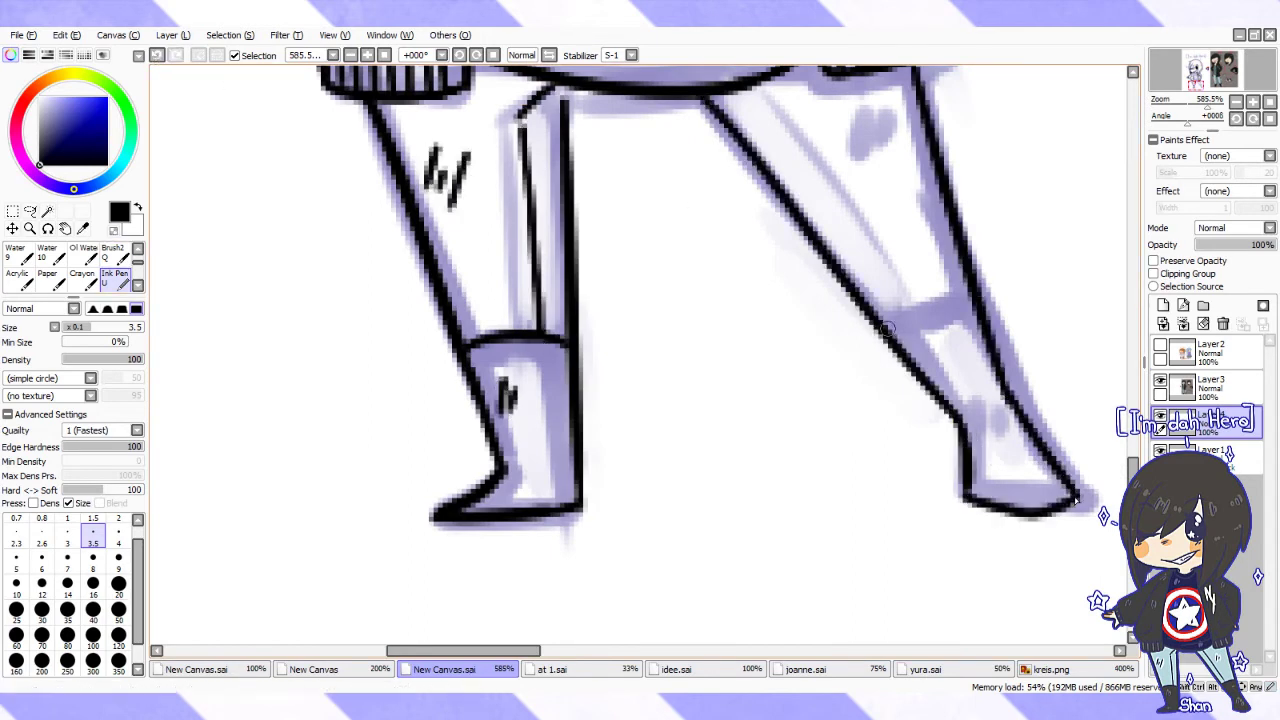
pyautogui.moveTo(885, 322); pyautogui.dragTo(980, 296)
pyautogui.moveTo(997, 432); pyautogui.dragTo(990, 458)
pyautogui.moveTo(845, 124); pyautogui.dragTo(838, 165)
pyautogui.moveTo(866, 134); pyautogui.dragTo(856, 163)
pyautogui.moveTo(745, 86)
pyautogui.mouseDown()
pyautogui.moveTo(868, 254)
pyautogui.moveTo(855, 320)
pyautogui.mouseUp()
pyautogui.scroll(-3, 775, 348)
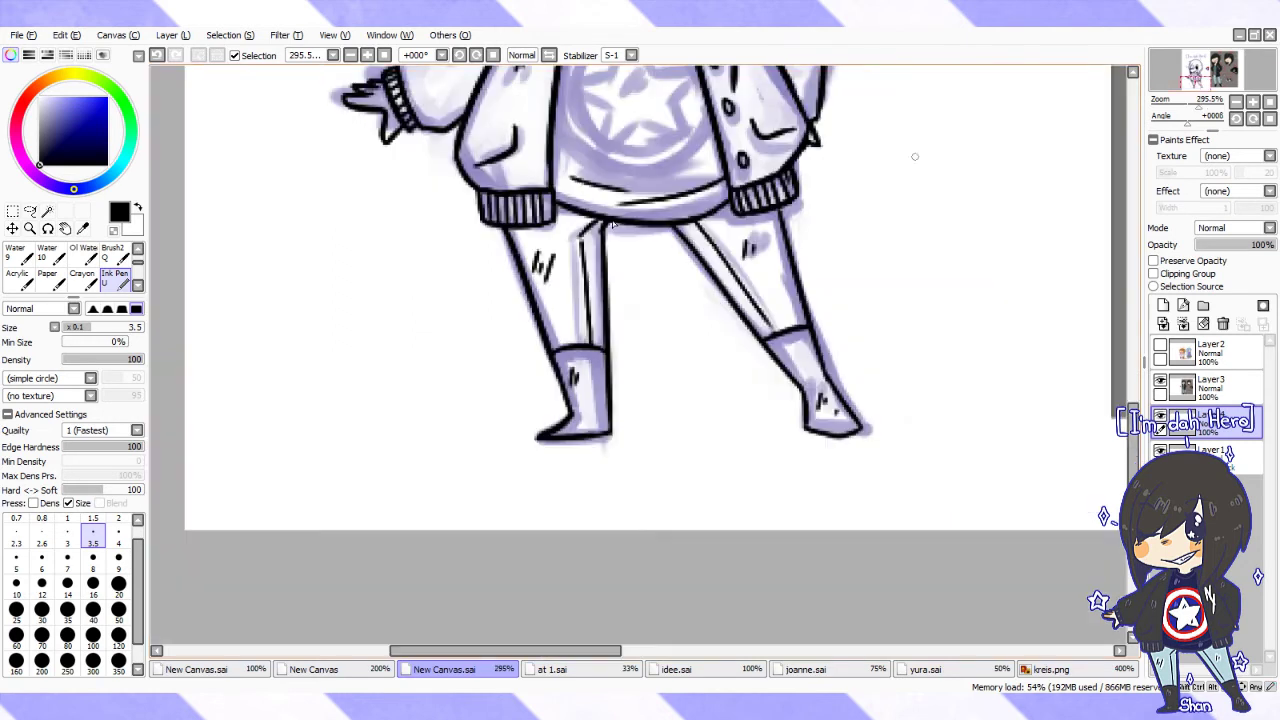
# Ink the five-pointed star and the circle around it on the shirt, with small highlight marks
pyautogui.scroll(2, 775, 348)
pyautogui.scroll(1, 634, 432)
pyautogui.scroll(2, 522, 312)
pyautogui.moveTo(577, 392); pyautogui.dragTo(571, 420)
pyautogui.moveTo(510, 218); pyautogui.dragTo(470, 308)
pyautogui.moveTo(465, 388); pyautogui.dragTo(618, 422)
pyautogui.moveTo(510, 218); pyautogui.dragTo(605, 372)
pyautogui.moveTo(505, 215)
pyautogui.mouseDown()
pyautogui.moveTo(408, 300)
pyautogui.moveTo(460, 250)
pyautogui.mouseUp()
pyautogui.moveTo(500, 215)
pyautogui.mouseDown()
pyautogui.moveTo(622, 270)
pyautogui.moveTo(470, 485)
pyautogui.mouseUp()
pyautogui.moveTo(395, 322); pyautogui.dragTo(429, 458)
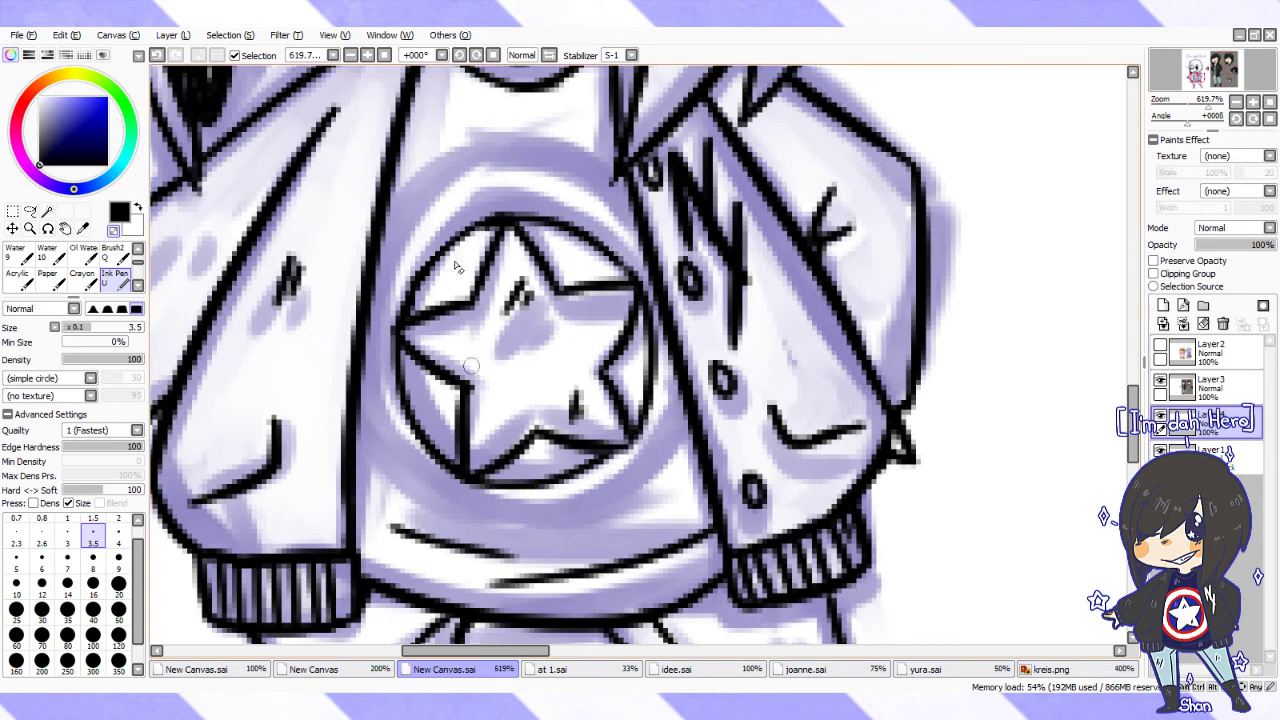
pyautogui.click(157, 55)
# Thicken the circle around the star and ink the thick outer ring of the shirt's shield emblem
pyautogui.moveTo(492, 214)
pyautogui.mouseDown()
pyautogui.moveTo(420, 266)
pyautogui.moveTo(394, 322)
pyautogui.moveTo(440, 472)
pyautogui.moveTo(472, 488)
pyautogui.mouseUp()
pyautogui.moveTo(512, 212)
pyautogui.mouseDown()
pyautogui.moveTo(640, 278)
pyautogui.moveTo(480, 490)
pyautogui.mouseUp()
pyautogui.moveTo(640, 430)
pyautogui.mouseDown()
pyautogui.moveTo(540, 490)
pyautogui.moveTo(445, 480)
pyautogui.mouseUp()
pyautogui.moveTo(435, 180)
pyautogui.mouseDown()
pyautogui.moveTo(375, 258)
pyautogui.moveTo(518, 162)
pyautogui.mouseUp()
pyautogui.hotkey('ctrl', 'z')
pyautogui.moveTo(404, 208); pyautogui.dragTo(627, 200)
pyautogui.moveTo(350, 432)
pyautogui.mouseDown()
pyautogui.moveTo(500, 545)
pyautogui.moveTo(694, 455)
pyautogui.moveTo(632, 508)
pyautogui.mouseUp()
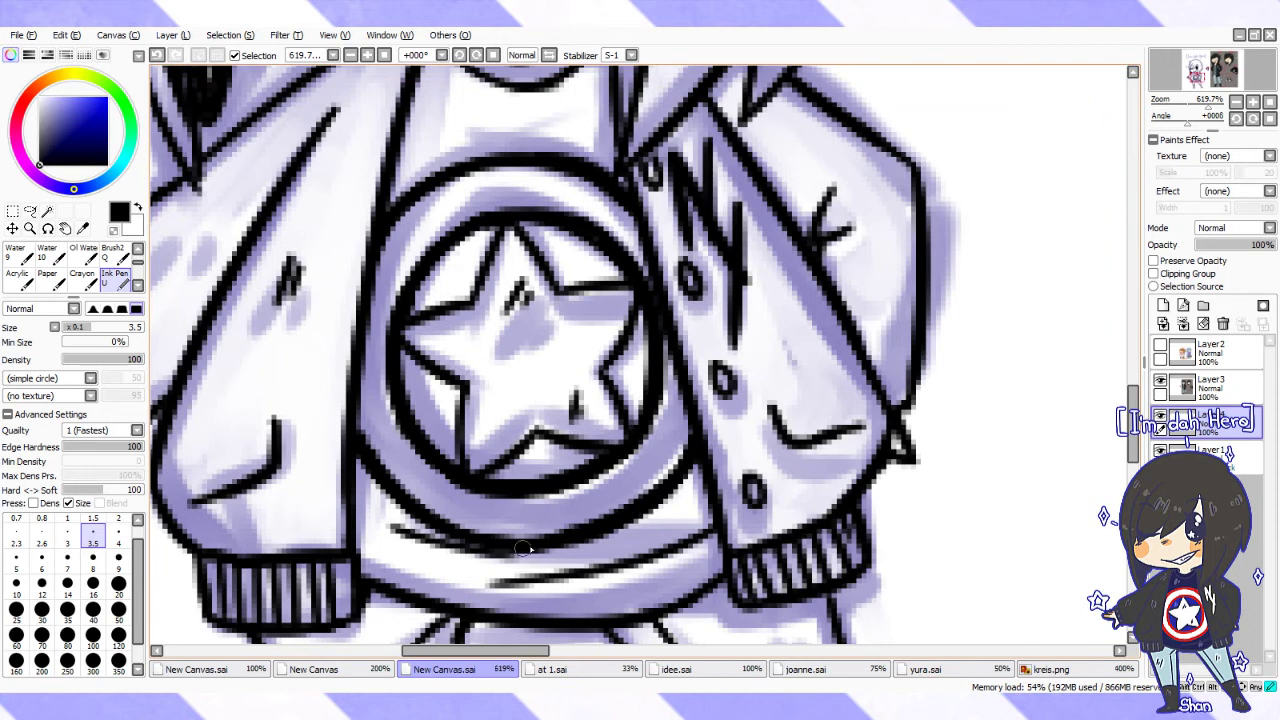
pyautogui.moveTo(500, 545); pyautogui.dragTo(345, 455)
pyautogui.moveTo(437, 181); pyautogui.dragTo(645, 193)
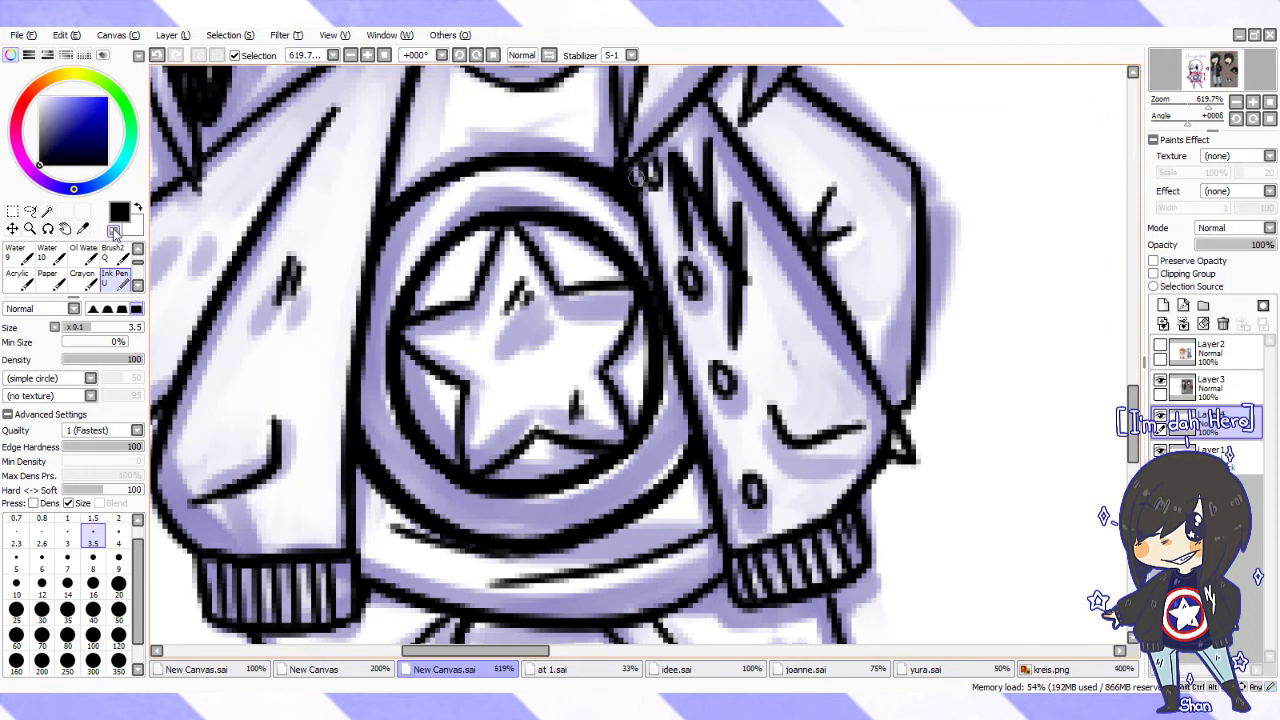
# Add short texture marks to the jacket and ink the sparkle beside the head
pyautogui.moveTo(1212, 101); pyautogui.dragTo(1200, 108)
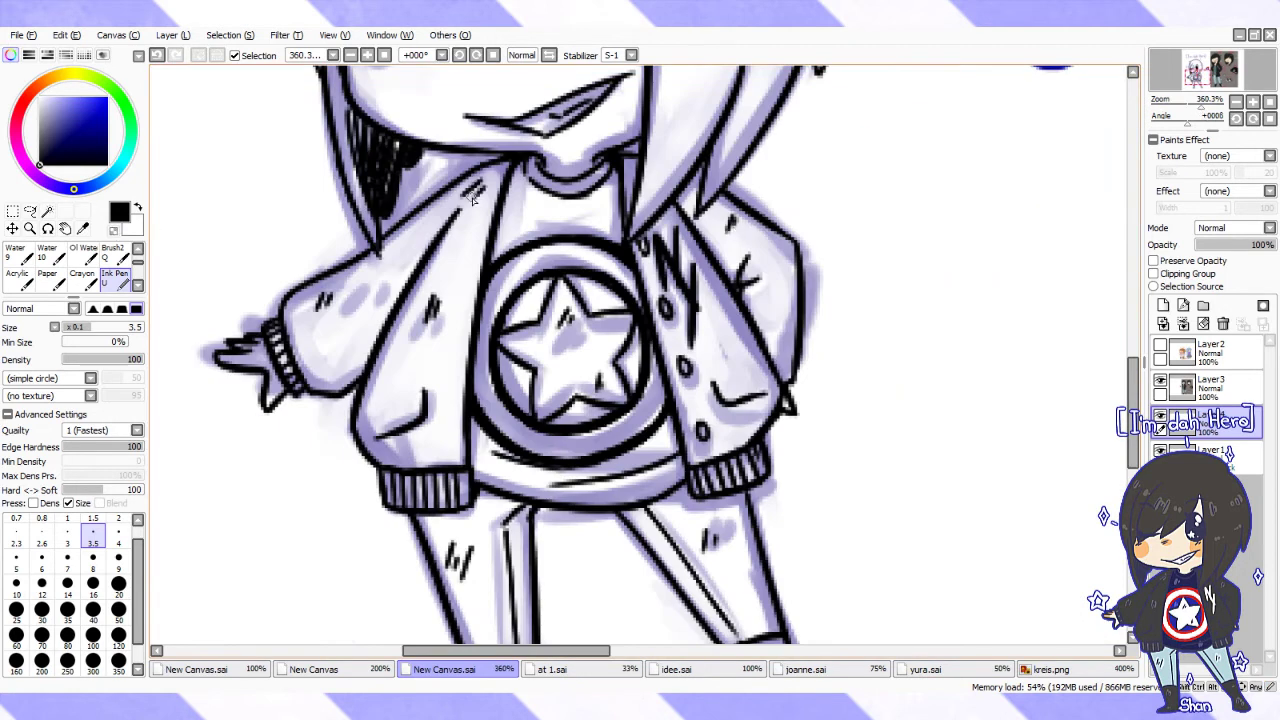
pyautogui.moveTo(460, 197); pyautogui.dragTo(800, 457)
pyautogui.moveTo(623, 281)
pyautogui.mouseDown()
pyautogui.moveTo(372, 412)
pyautogui.moveTo(429, 627)
pyautogui.mouseUp()
# Hand-letter the bracketed caption "[I'm dah Hero]" above the character's head
pyautogui.moveTo(432, 153)
pyautogui.mouseDown()
pyautogui.moveTo(401, 157)
pyautogui.moveTo(467, 262)
pyautogui.mouseUp()
pyautogui.moveTo(456, 160); pyautogui.dragTo(490, 160)
pyautogui.moveTo(460, 258); pyautogui.dragTo(494, 258)
pyautogui.moveTo(502, 188); pyautogui.dragTo(500, 214)
pyautogui.moveTo(511, 220); pyautogui.dragTo(538, 251)
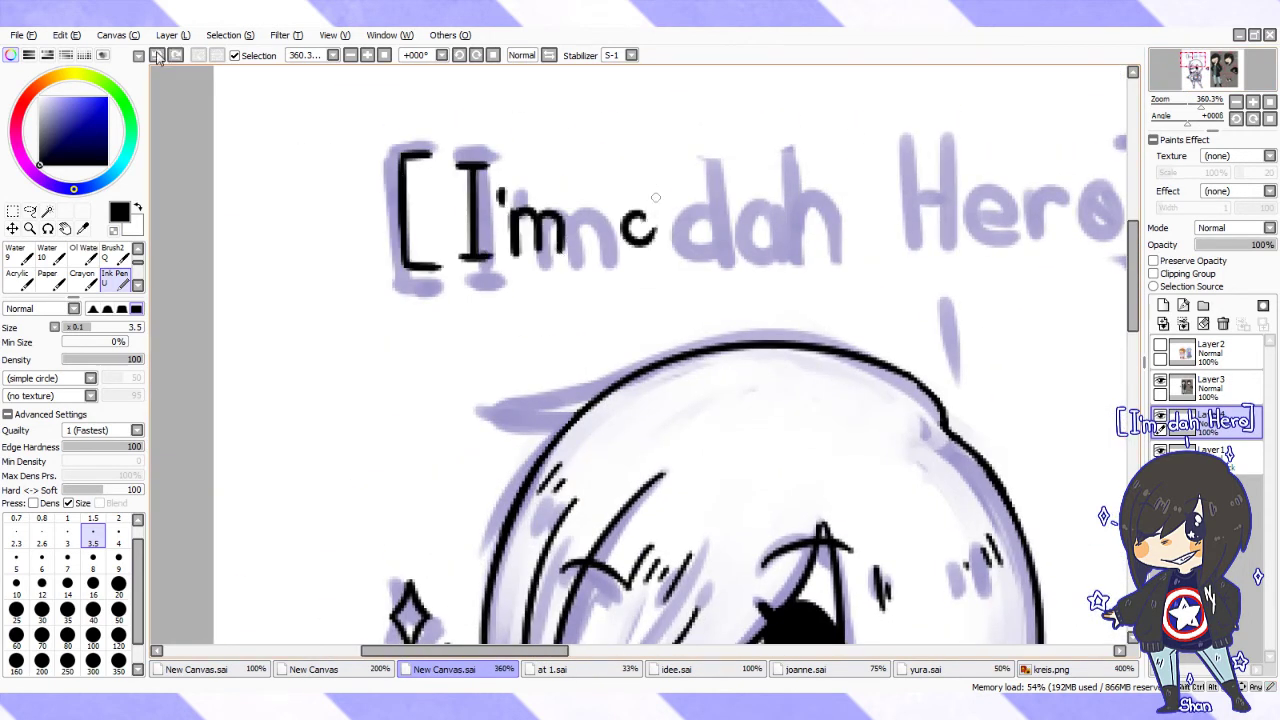
pyautogui.moveTo(660, 170); pyautogui.dragTo(656, 246)
pyautogui.moveTo(848, 216); pyautogui.dragTo(886, 232)
pyautogui.moveTo(893, 198); pyautogui.dragTo(924, 206)
pyautogui.moveTo(942, 137); pyautogui.dragTo(982, 237)
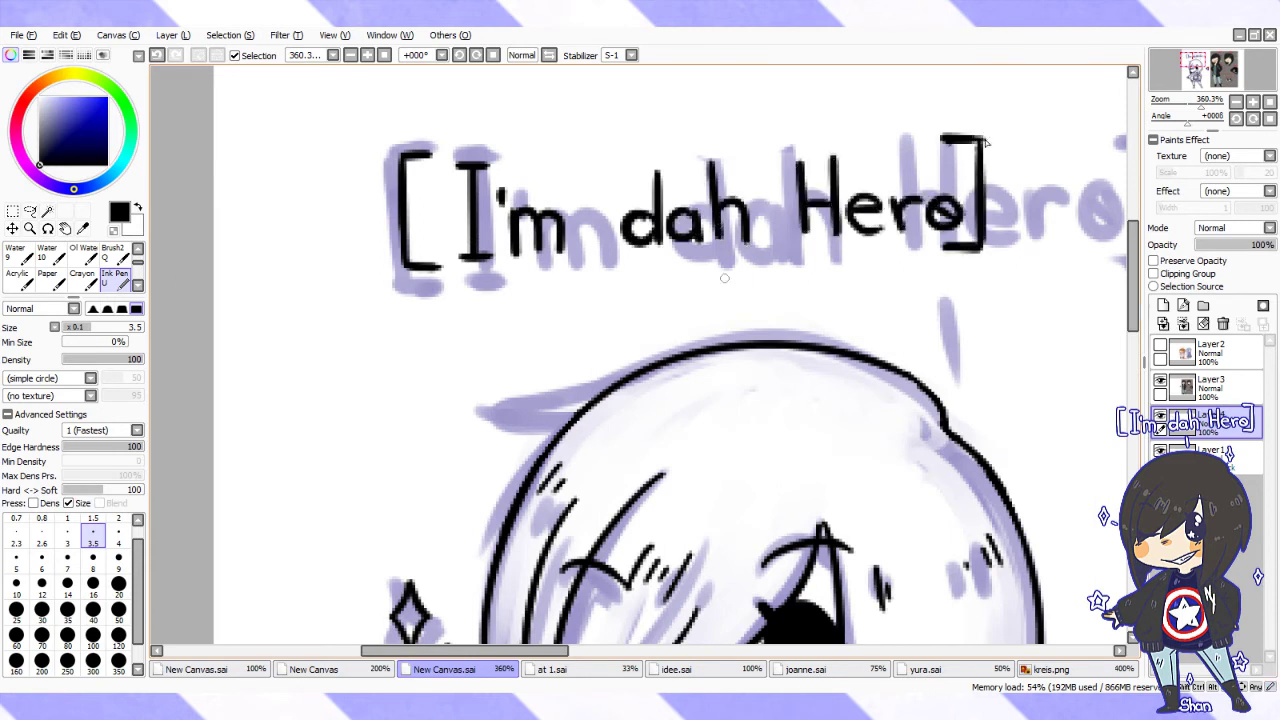
# Lasso the inked caption and move it so it is centred above the head
pyautogui.scroll(-1, 280, 206)
pyautogui.press('a')
pyautogui.moveTo(420, 180)
pyautogui.mouseDown()
pyautogui.moveTo(700, 131)
pyautogui.moveTo(960, 300)
pyautogui.mouseUp()
pyautogui.moveTo(690, 296); pyautogui.dragTo(692, 298)
pyautogui.scroll(-3, 704, 185)
# Paint a lavender backdrop behind the character on Layer5 with the Ink Pen at size 350
pyautogui.click(114, 278)
pyautogui.click(52, 110)
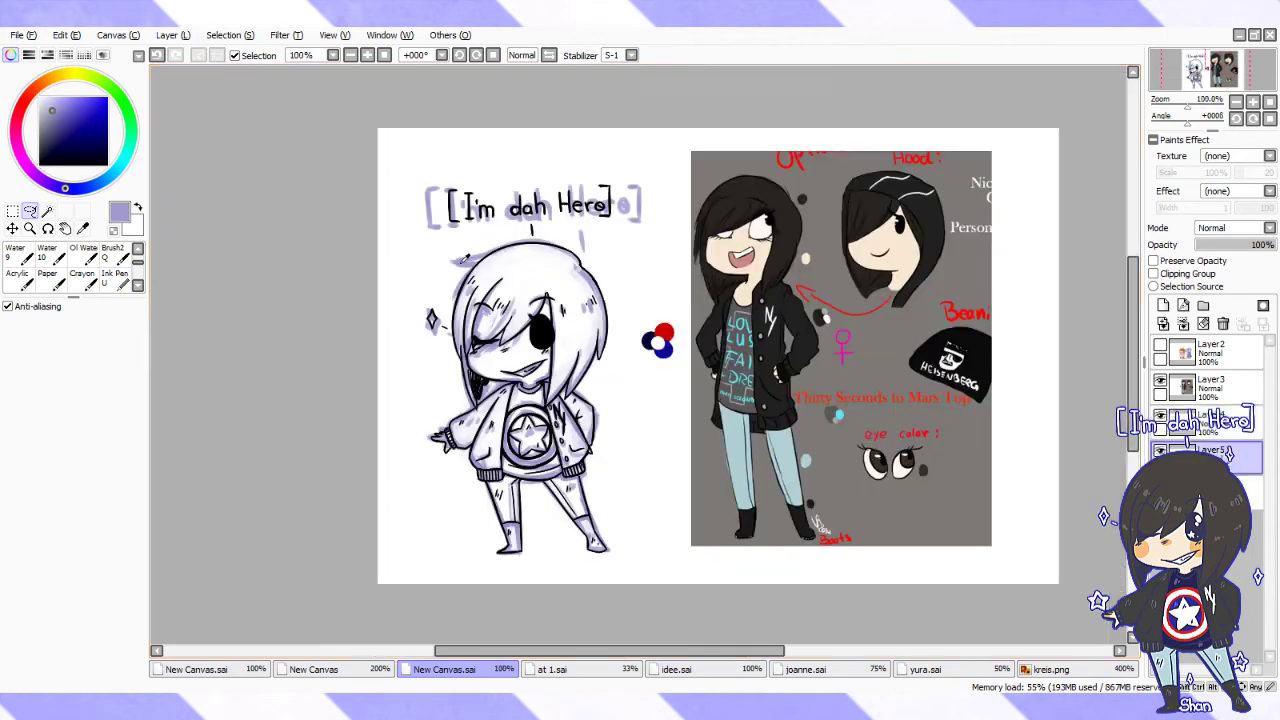
pyautogui.click(119, 660)
pyautogui.moveTo(450, 180)
pyautogui.mouseDown()
pyautogui.moveTo(600, 400)
pyautogui.moveTo(520, 560)
pyautogui.mouseUp()
# Pick the skin colour from the reference on Layer3 and fill the face and neck on Layer5
pyautogui.click(1204, 390)
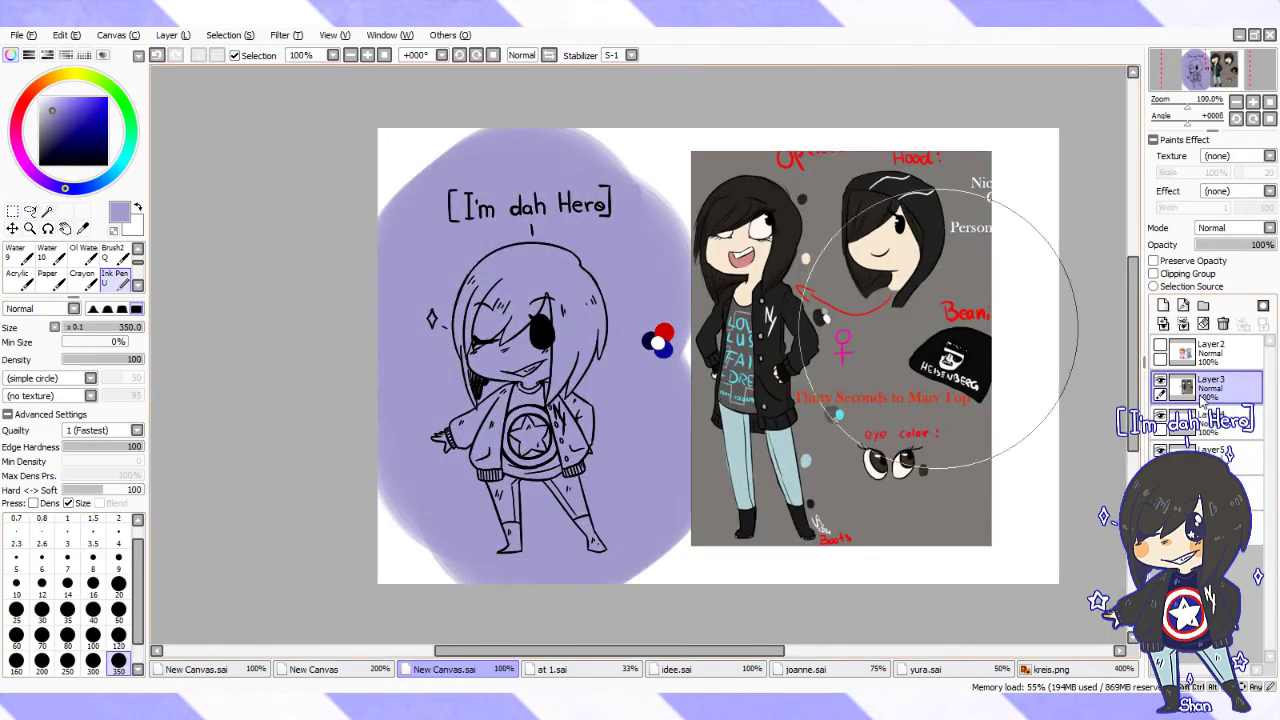
pyautogui.click(1204, 452)
pyautogui.click(93, 557)
pyautogui.scroll(4, 434, 312)
pyautogui.moveTo(1045, 215); pyautogui.dragTo(1040, 340)
pyautogui.moveTo(800, 420)
pyautogui.mouseDown()
pyautogui.moveTo(650, 560)
pyautogui.moveTo(700, 610)
pyautogui.mouseUp()
pyautogui.moveTo(720, 500); pyautogui.dragTo(740, 600)
pyautogui.moveTo(760, 520); pyautogui.dragTo(520, 325)
pyautogui.moveTo(580, 290)
pyautogui.mouseDown()
pyautogui.moveTo(549, 427)
pyautogui.moveTo(700, 510)
pyautogui.moveTo(800, 330)
pyautogui.mouseUp()
# Fill the outstretched hand with the same skin colour, reducing the brush size to 3.5 for the fingers
pyautogui.click(93, 583)
pyautogui.moveTo(460, 380)
pyautogui.mouseDown()
pyautogui.moveTo(640, 410)
pyautogui.moveTo(700, 100)
pyautogui.moveTo(515, 370)
pyautogui.moveTo(530, 380)
pyautogui.mouseUp()
pyautogui.press('[')
pyautogui.press('[')
pyautogui.press('[')
pyautogui.press('[')
pyautogui.press('[')
pyautogui.press('[')
pyautogui.press('[')
pyautogui.press('[')
pyautogui.press('[')
pyautogui.press('[')
pyautogui.moveTo(530, 380); pyautogui.dragTo(495, 362)
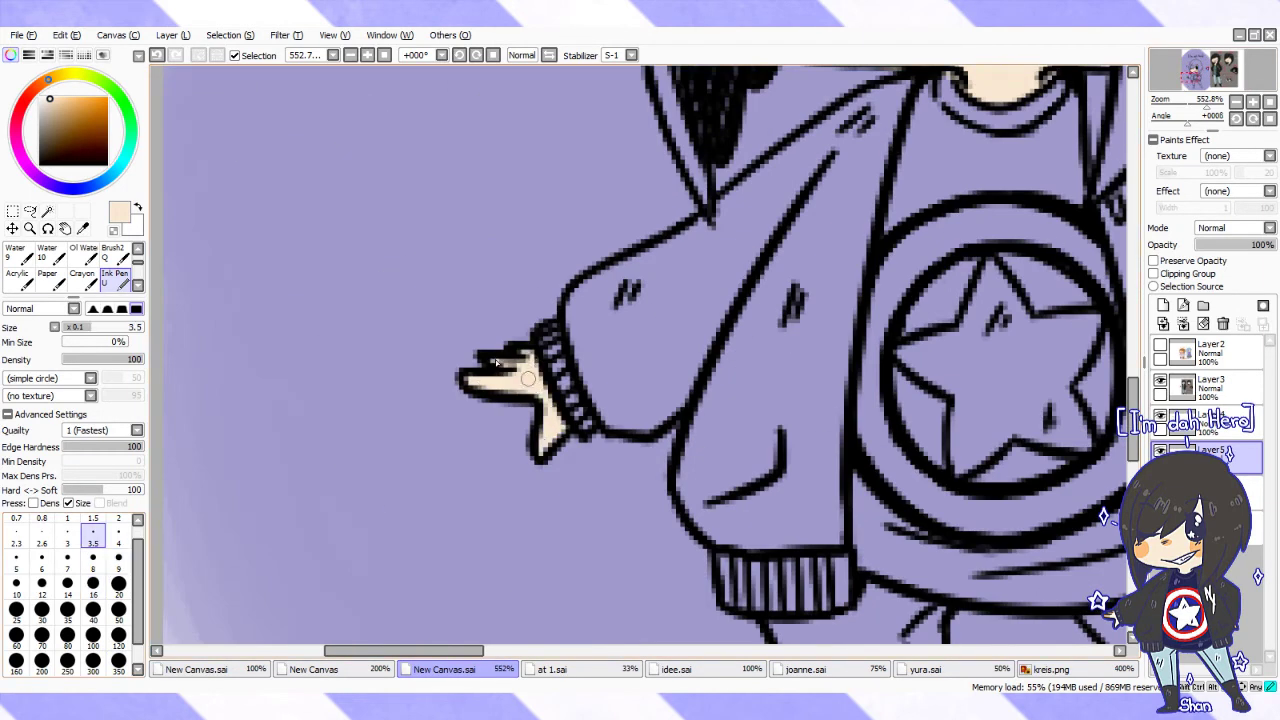
pyautogui.scroll(-4, 496, 362)
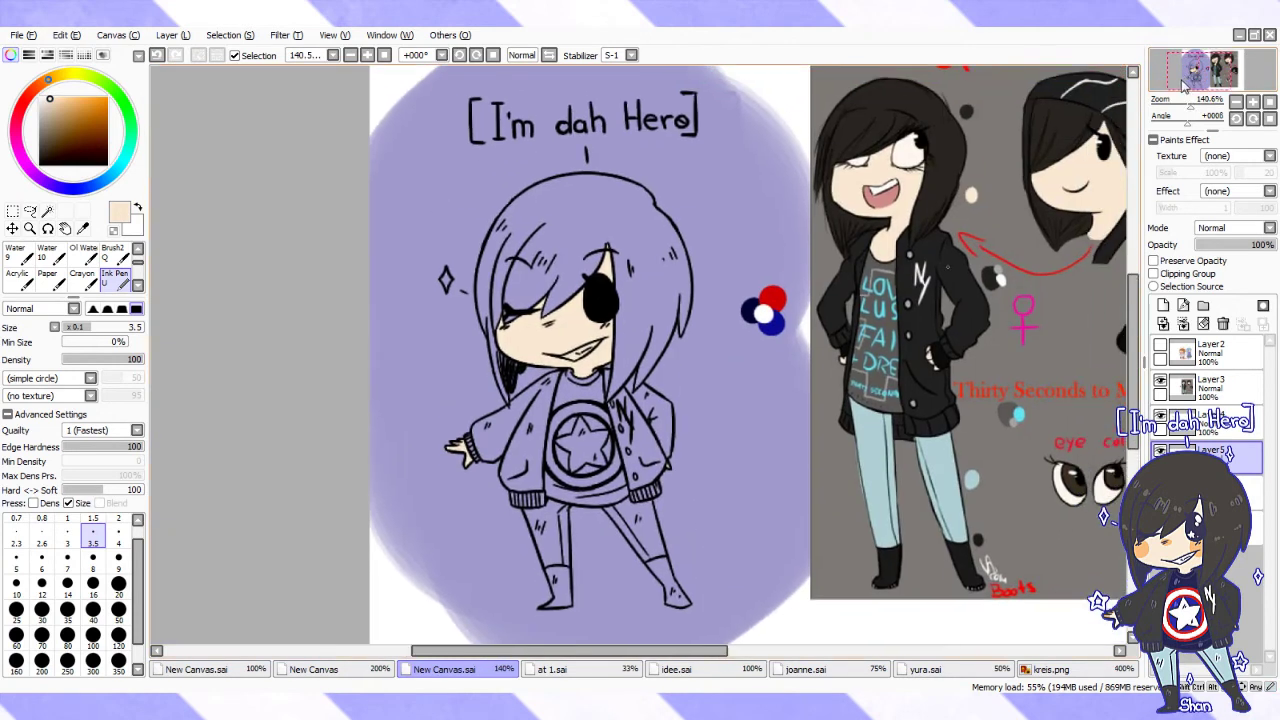
# Add a new layer and fill the main areas of the hair with the reference's dark brown at brush size 16
pyautogui.click(1163, 305)
pyautogui.click(93, 583)
pyautogui.moveTo(600, 240)
pyautogui.mouseDown()
pyautogui.moveTo(570, 305)
pyautogui.moveTo(530, 310)
pyautogui.mouseUp()
pyautogui.moveTo(560, 205); pyautogui.dragTo(495, 315)
pyautogui.moveTo(520, 200); pyautogui.dragTo(485, 310)
pyautogui.moveTo(510, 235)
pyautogui.mouseDown()
pyautogui.moveTo(580, 195)
pyautogui.moveTo(650, 300)
pyautogui.mouseUp()
pyautogui.moveTo(660, 220); pyautogui.dragTo(630, 340)
# Fill the remaining fringe, side strands and hair tips up to the outlines with the same dark brown, using smaller brush sizes
pyautogui.scroll(5, 575, 438)
pyautogui.press('[')
pyautogui.press('[')
pyautogui.press('[')
pyautogui.press('[')
pyautogui.moveTo(495, 560)
pyautogui.mouseDown()
pyautogui.moveTo(572, 442)
pyautogui.moveTo(531, 423)
pyautogui.mouseUp()
pyautogui.moveTo(560, 360)
pyautogui.mouseDown()
pyautogui.moveTo(620, 520)
pyautogui.moveTo(760, 230)
pyautogui.mouseUp()
pyautogui.moveTo(780, 330); pyautogui.dragTo(820, 110)
pyautogui.scroll(5, 682, 438)
pyautogui.moveTo(745, 170); pyautogui.dragTo(850, 470)
pyautogui.moveTo(730, 140); pyautogui.dragTo(785, 195)
pyautogui.moveTo(494, 268); pyautogui.dragTo(794, 448)
pyautogui.moveTo(1011, 337)
pyautogui.mouseDown()
pyautogui.moveTo(654, 214)
pyautogui.moveTo(946, 280)
pyautogui.moveTo(753, 160)
pyautogui.moveTo(674, 169)
pyautogui.moveTo(314, 349)
pyautogui.moveTo(644, 69)
pyautogui.mouseUp()
pyautogui.moveTo(600, 590)
pyautogui.mouseDown()
pyautogui.moveTo(586, 523)
pyautogui.moveTo(581, 600)
pyautogui.mouseUp()
pyautogui.scroll(-4, 582, 598)
pyautogui.moveTo(600, 370); pyautogui.dragTo(676, 525)
pyautogui.moveTo(640, 415); pyautogui.dragTo(700, 470)
pyautogui.moveTo(610, 515); pyautogui.dragTo(660, 620)
pyautogui.click(93, 537)
pyautogui.scroll(-4, 1193, 80)
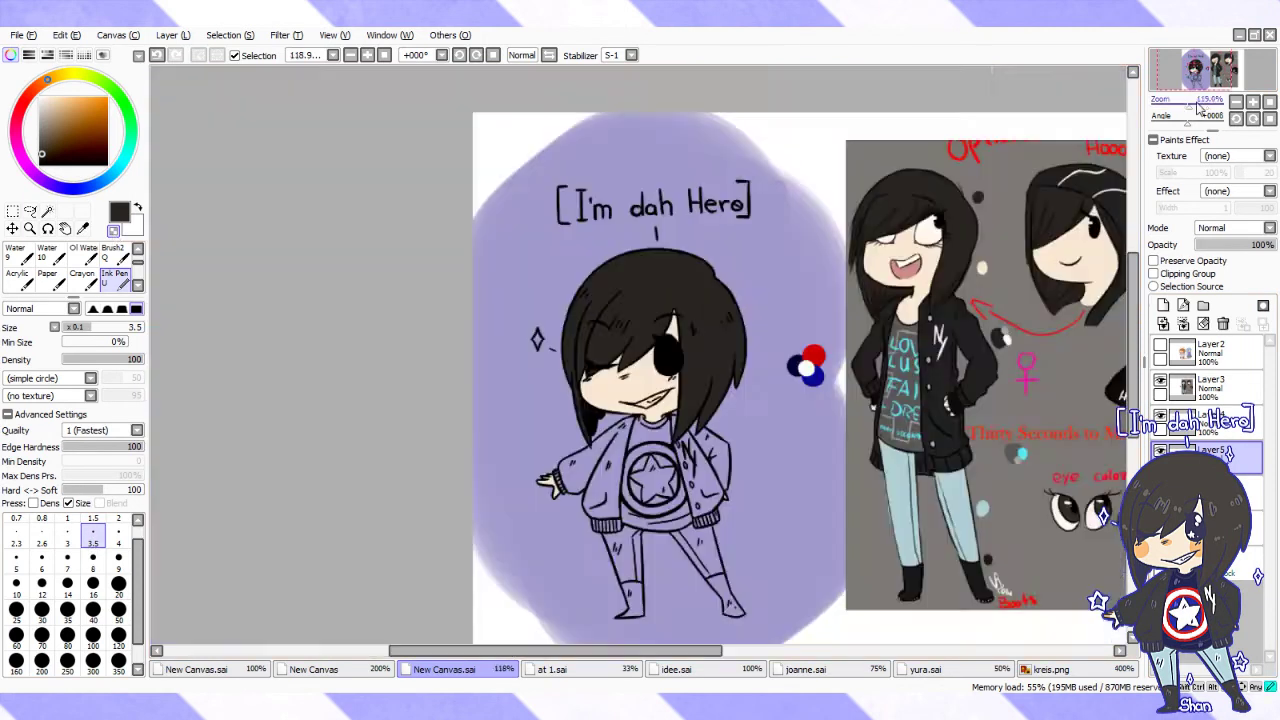
# Fill the grinning teeth with white at brush size 3.5
pyautogui.scroll(-2, 1193, 80)
pyautogui.scroll(5, 1193, 80)
pyautogui.press('x')
pyautogui.moveTo(700, 300); pyautogui.dragTo(805, 330)
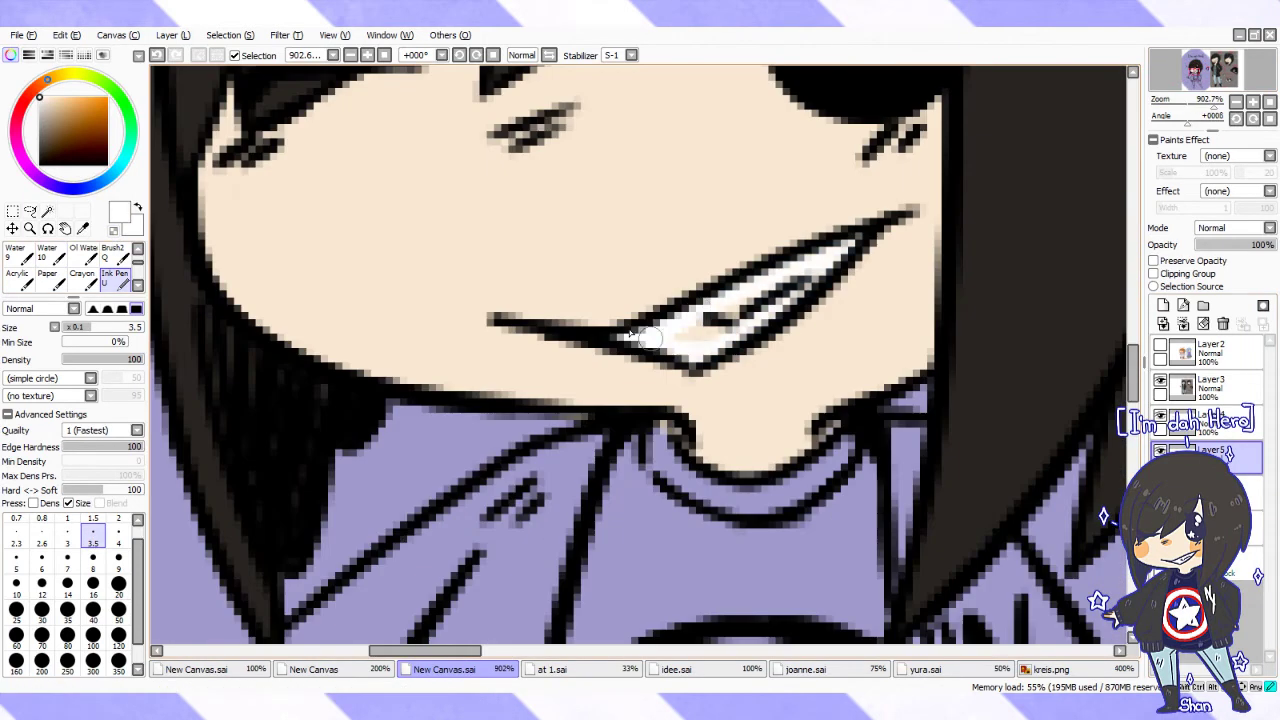
pyautogui.moveTo(680, 320); pyautogui.dragTo(745, 360)
# Fill the jacket half and sleeve on the outstretched arm's side with dark grey at brush size 8
pyautogui.scroll(-3, 1205, 108)
pyautogui.scroll(2, 1205, 108)
pyautogui.press('x')
pyautogui.moveTo(1195, 75); pyautogui.dragTo(1190, 79)
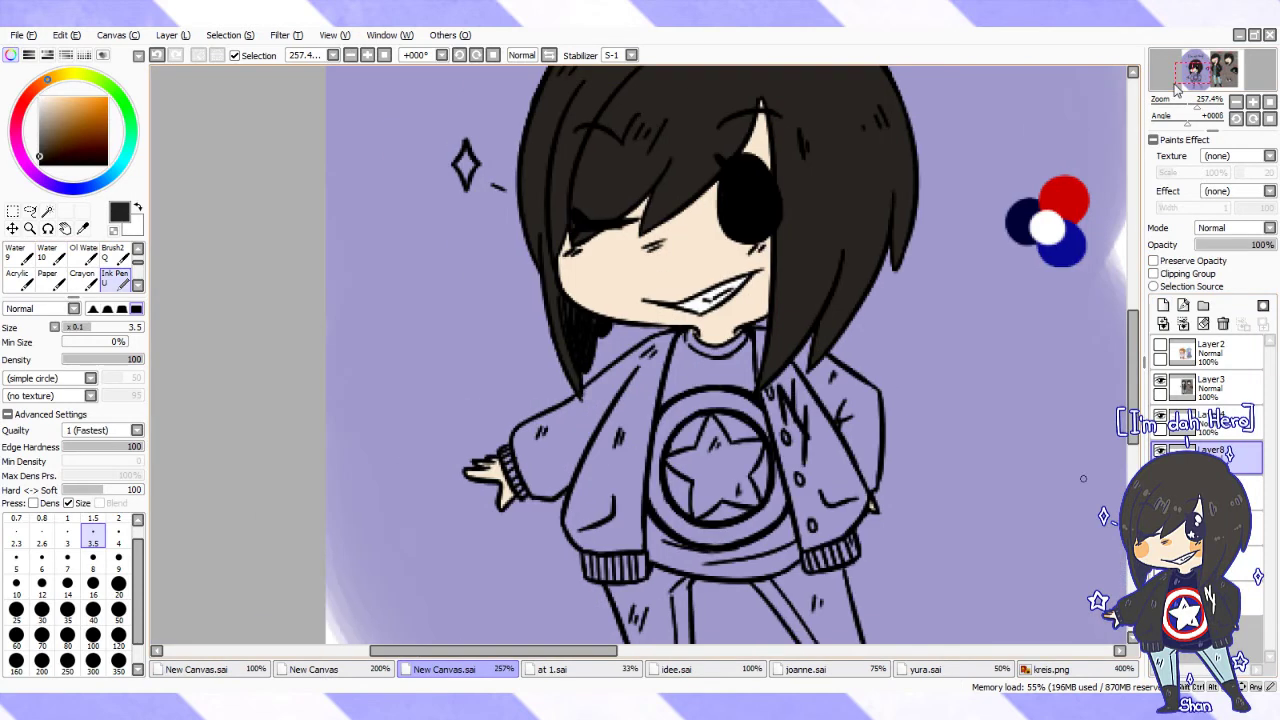
pyautogui.click(93, 562)
pyautogui.moveTo(660, 350); pyautogui.dragTo(586, 506)
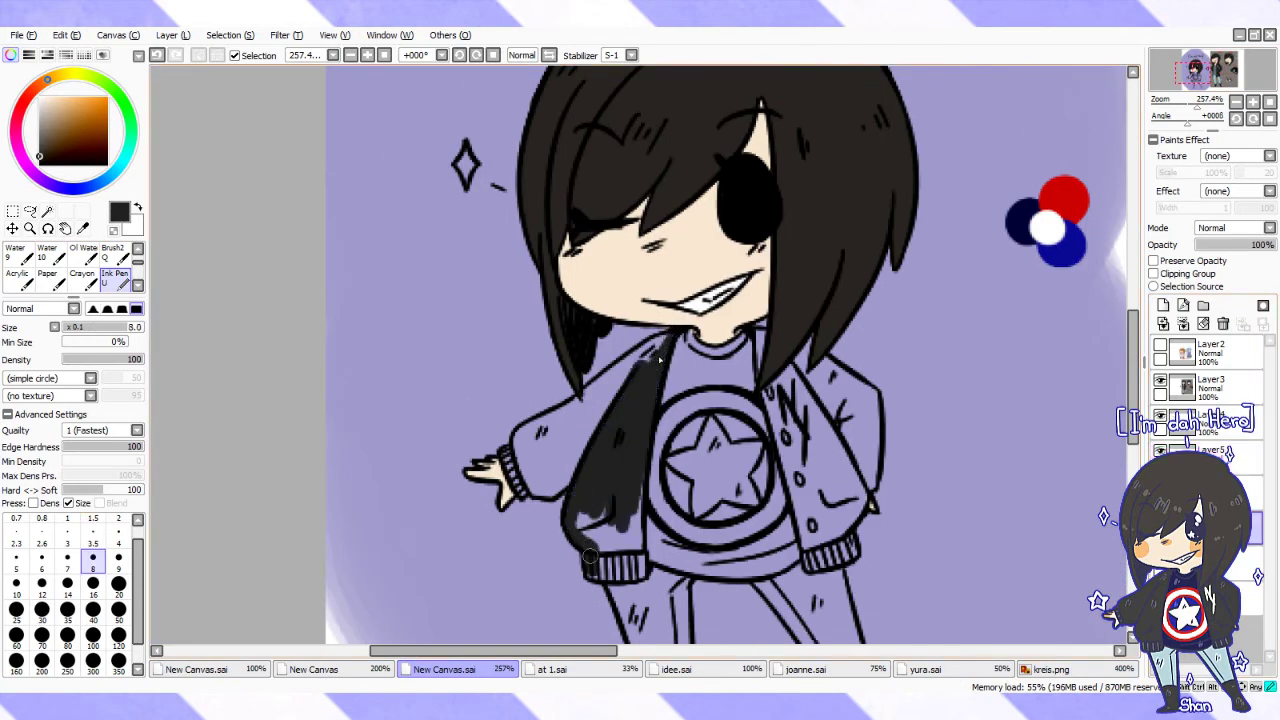
pyautogui.scroll(3, 615, 565)
pyautogui.moveTo(700, 300); pyautogui.dragTo(480, 480)
pyautogui.moveTo(620, 400); pyautogui.dragTo(430, 630)
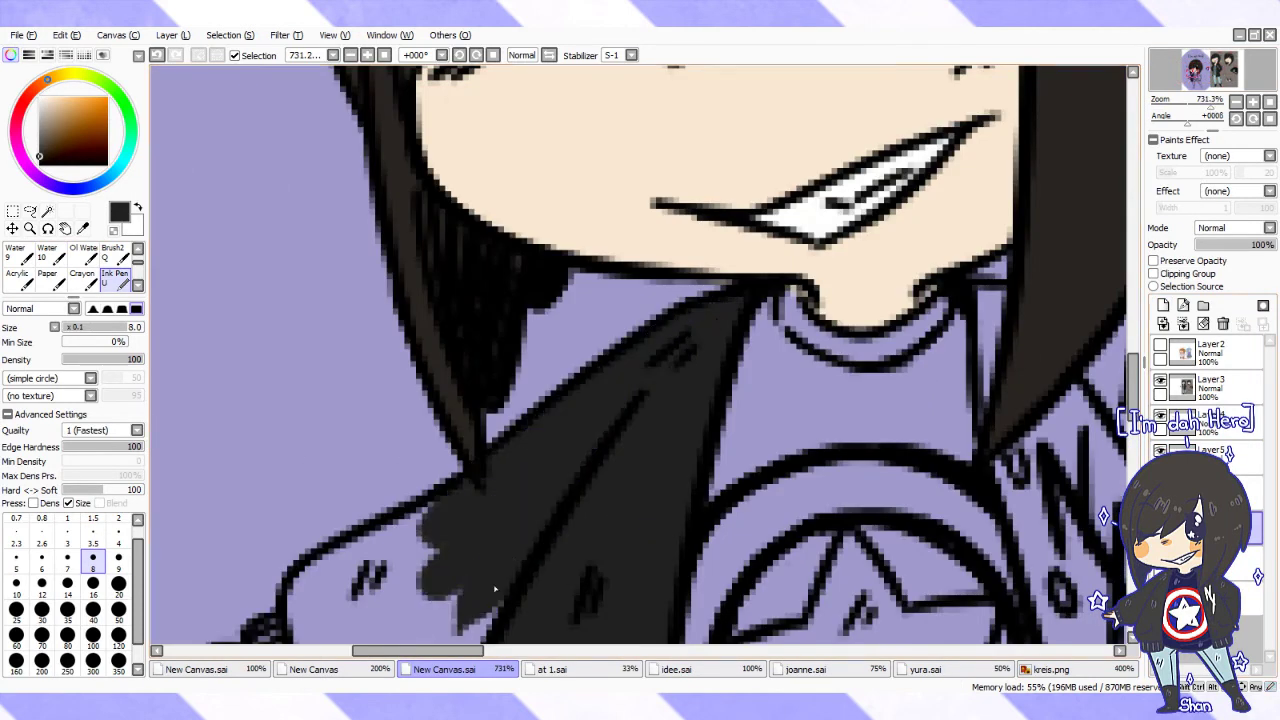
pyautogui.moveTo(330, 500); pyautogui.dragTo(450, 440)
pyautogui.moveTo(490, 370)
pyautogui.mouseDown()
pyautogui.moveTo(408, 410)
pyautogui.moveTo(500, 403)
pyautogui.mouseUp()
pyautogui.moveTo(263, 403); pyautogui.dragTo(300, 500)
# Fill the other jacket half, its sleeve and cuff with the same dark grey, using brush size 16 for the larger areas
pyautogui.moveTo(1005, 200)
pyautogui.mouseDown()
pyautogui.moveTo(1070, 370)
pyautogui.moveTo(1100, 515)
pyautogui.mouseUp()
pyautogui.moveTo(1010, 76)
pyautogui.mouseDown()
pyautogui.moveTo(620, 141)
pyautogui.moveTo(776, 194)
pyautogui.moveTo(920, 512)
pyautogui.moveTo(780, 400)
pyautogui.mouseUp()
pyautogui.click(93, 583)
pyautogui.moveTo(760, 300); pyautogui.dragTo(860, 430)
pyautogui.moveTo(800, 480); pyautogui.dragTo(800, 610)
pyautogui.moveTo(800, 600)
pyautogui.mouseDown()
pyautogui.moveTo(875, 430)
pyautogui.moveTo(822, 485)
pyautogui.moveTo(825, 590)
pyautogui.moveTo(920, 520)
pyautogui.mouseUp()
pyautogui.click(93, 557)
# Fill both boots with dark grey at brush size 8
pyautogui.click(1210, 452)
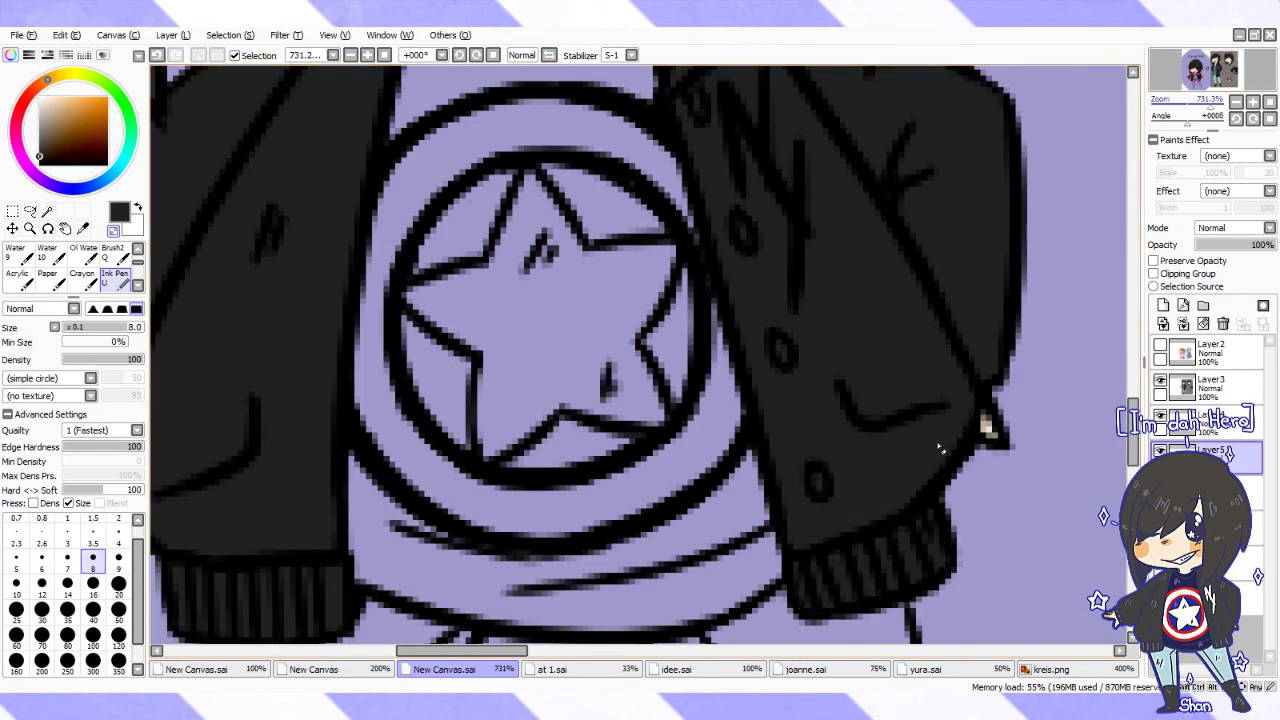
pyautogui.scroll(-5, 940, 448)
pyautogui.scroll(5, 600, 450)
pyautogui.moveTo(640, 235)
pyautogui.mouseDown()
pyautogui.moveTo(777, 389)
pyautogui.moveTo(738, 402)
pyautogui.mouseUp()
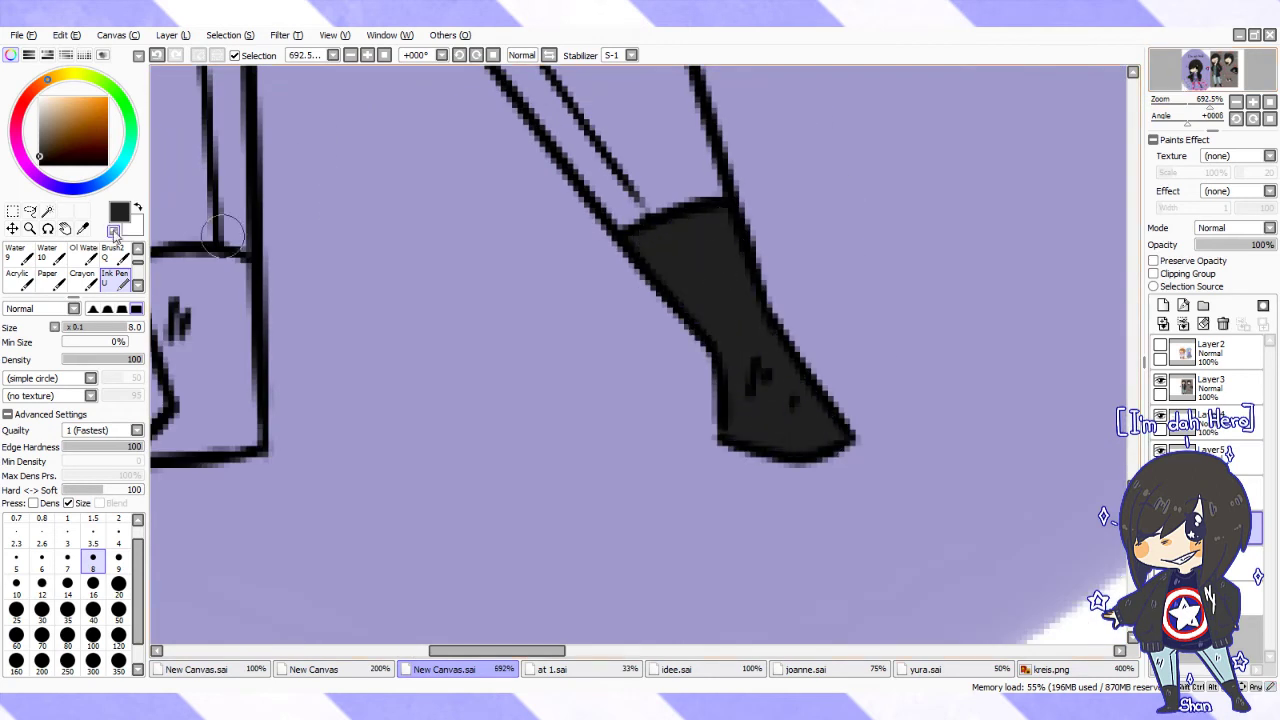
pyautogui.moveTo(200, 270)
pyautogui.mouseDown()
pyautogui.moveTo(223, 286)
pyautogui.moveTo(229, 371)
pyautogui.moveTo(571, 143)
pyautogui.moveTo(548, 335)
pyautogui.moveTo(663, 309)
pyautogui.mouseUp()
# Pick the light blue from the reference trousers and fill both trouser legs at brush size 8
pyautogui.scroll(-3, 663, 309)
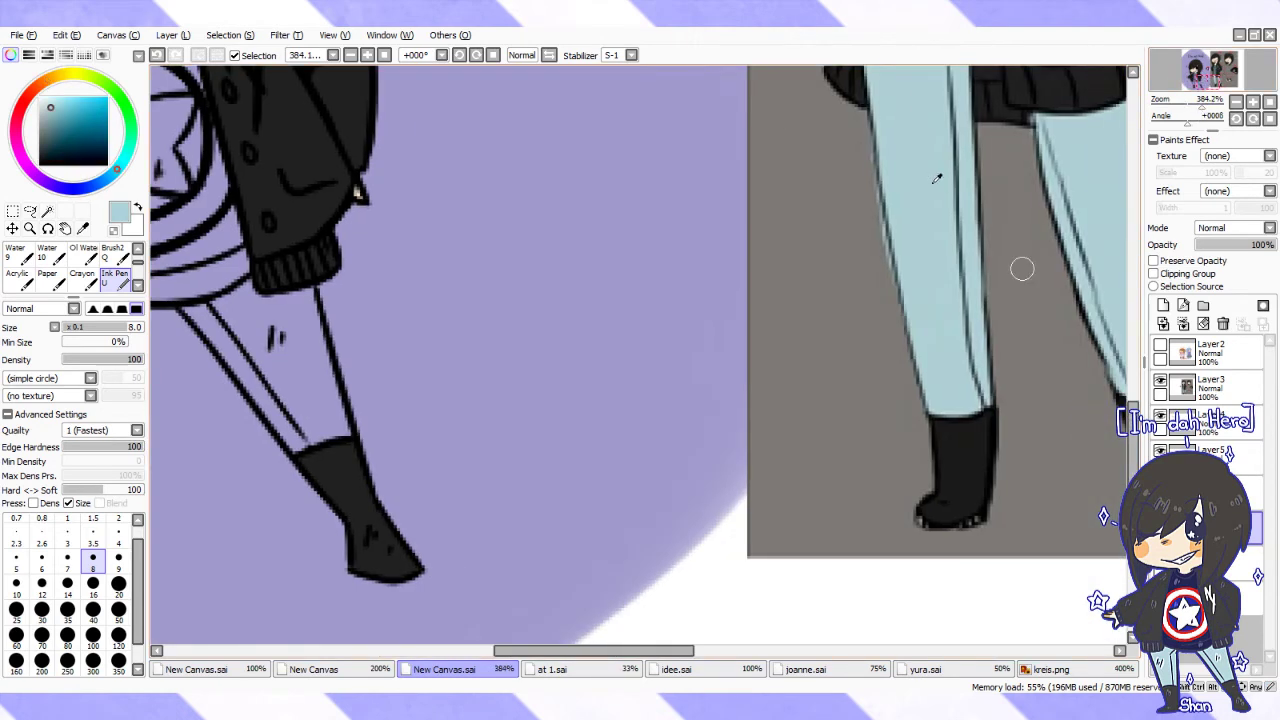
pyautogui.click(1200, 85)
pyautogui.moveTo(440, 285)
pyautogui.mouseDown()
pyautogui.moveTo(520, 400)
pyautogui.moveTo(478, 262)
pyautogui.mouseUp()
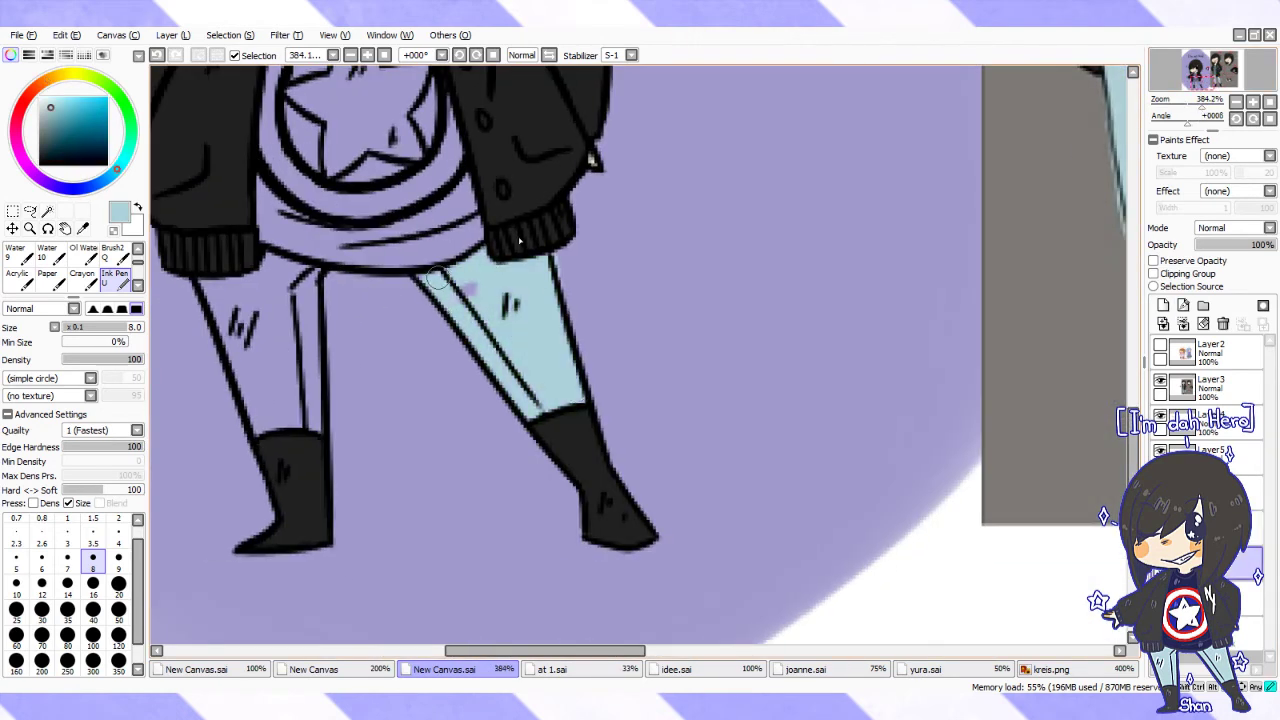
pyautogui.moveTo(268, 258)
pyautogui.mouseDown()
pyautogui.moveTo(250, 430)
pyautogui.moveTo(315, 270)
pyautogui.moveTo(260, 320)
pyautogui.mouseUp()
# Pick the dark navy from the colour swatches beside the character and fill the shirt at brush size 16
pyautogui.moveTo(1210, 107)
pyautogui.mouseDown()
pyautogui.moveTo(1192, 107)
pyautogui.moveTo(1203, 107)
pyautogui.mouseUp()
pyautogui.scroll(2, 640, 300)
pyautogui.keyDown('alt'); pyautogui.click(726, 266); pyautogui.keyUp('alt')
pyautogui.moveTo(470, 305)
pyautogui.mouseDown()
pyautogui.moveTo(550, 395)
pyautogui.moveTo(440, 520)
pyautogui.moveTo(443, 508)
pyautogui.mouseUp()
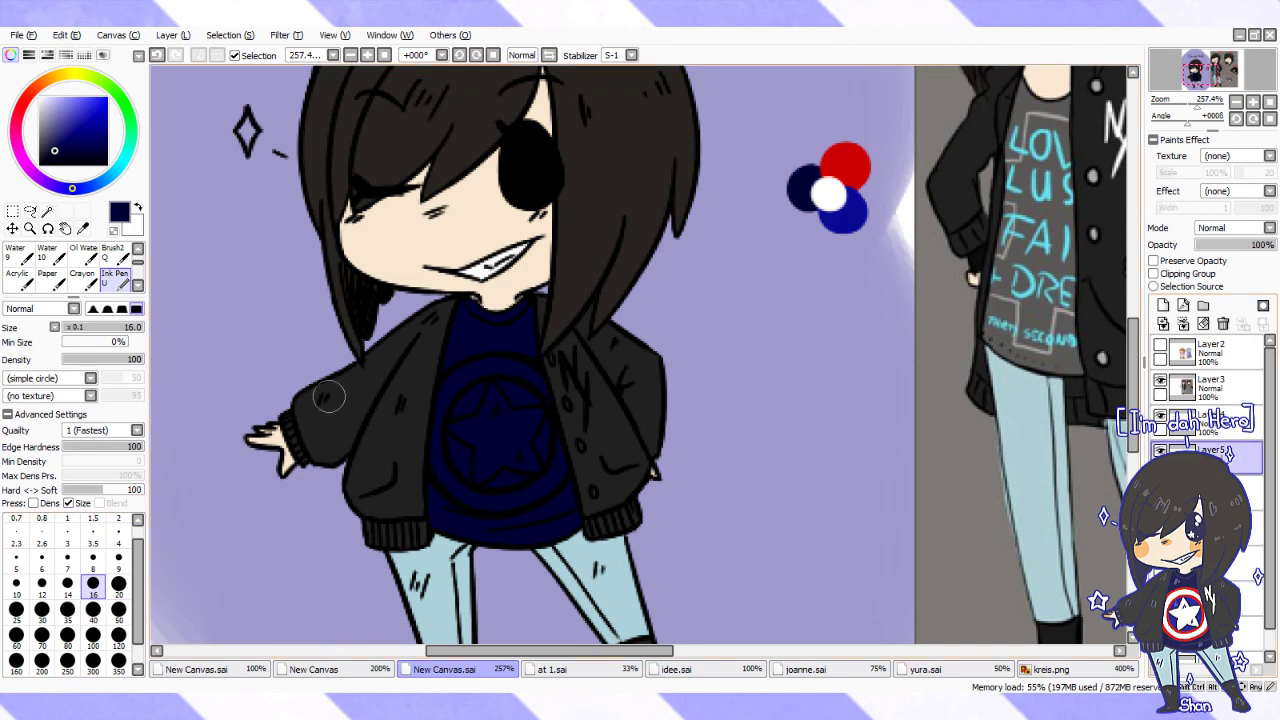
# Fill the star and the outer ring of the shirt emblem with white at brush size 8
pyautogui.click(93, 556)
pyautogui.scroll(1, 468, 320)
pyautogui.scroll(-4, 463, 337)
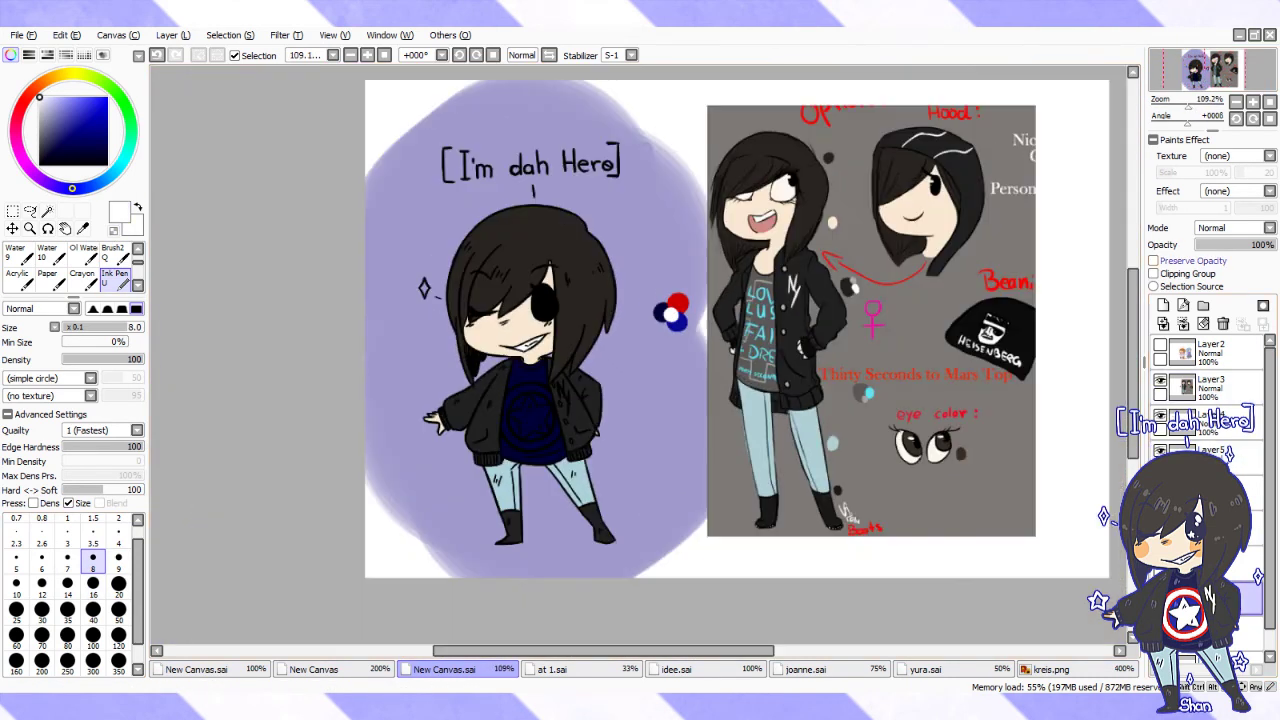
pyautogui.scroll(5, 540, 400)
pyautogui.moveTo(606, 286)
pyautogui.mouseDown()
pyautogui.moveTo(623, 290)
pyautogui.moveTo(600, 357)
pyautogui.moveTo(633, 372)
pyautogui.moveTo(690, 318)
pyautogui.moveTo(678, 390)
pyautogui.moveTo(720, 345)
pyautogui.mouseUp()
pyautogui.moveTo(540, 345); pyautogui.dragTo(680, 418)
pyautogui.moveTo(545, 331); pyautogui.dragTo(646, 233)
# Pick the brighter blue swatch and fill the gaps around the emblem's star at brush size 3.5
pyautogui.scroll(-3, 733, 347)
pyautogui.keyDown('alt'); pyautogui.click(600, 380); pyautogui.keyUp('alt')
pyautogui.scroll(5, 600, 380)
pyautogui.press('[')
pyautogui.press('[')
pyautogui.press('[')
pyautogui.press('[')
pyautogui.press('[')
pyautogui.moveTo(485, 320); pyautogui.dragTo(534, 367)
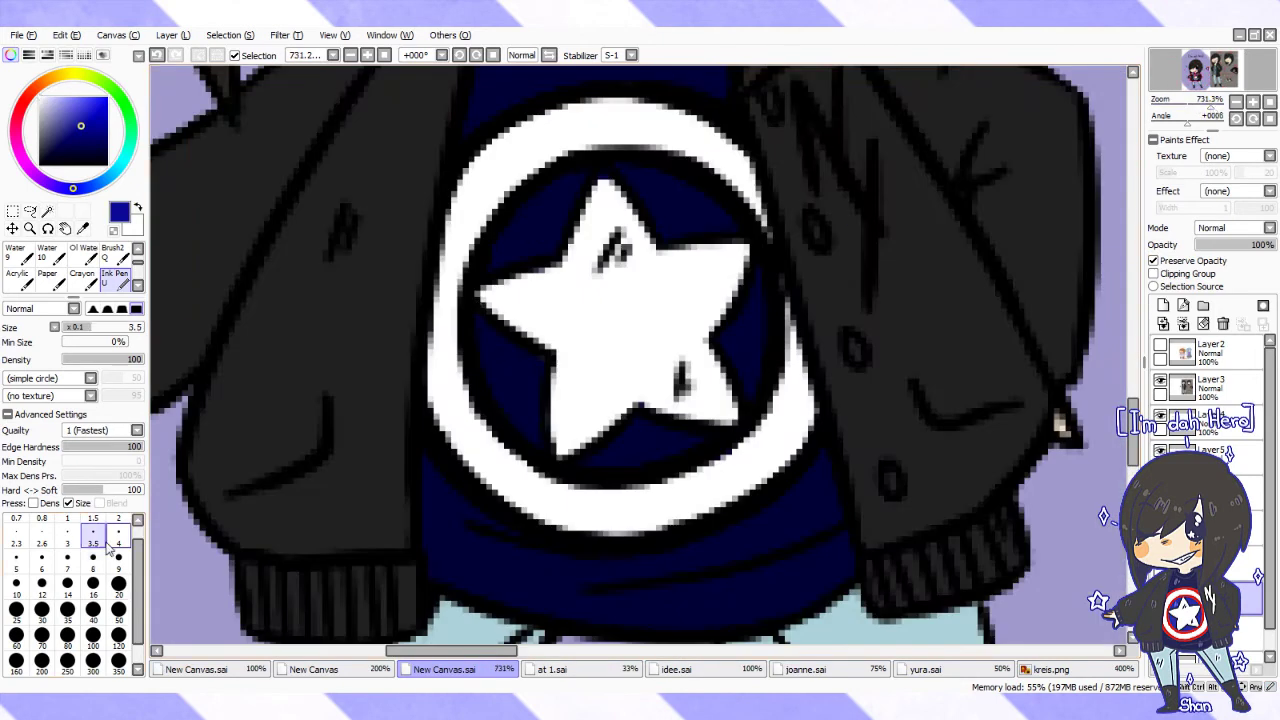
pyautogui.moveTo(607, 449)
pyautogui.mouseDown()
pyautogui.moveTo(685, 448)
pyautogui.moveTo(735, 300)
pyautogui.moveTo(750, 380)
pyautogui.moveTo(738, 231)
pyautogui.moveTo(700, 215)
pyautogui.mouseUp()
pyautogui.moveTo(585, 180); pyautogui.dragTo(519, 245)
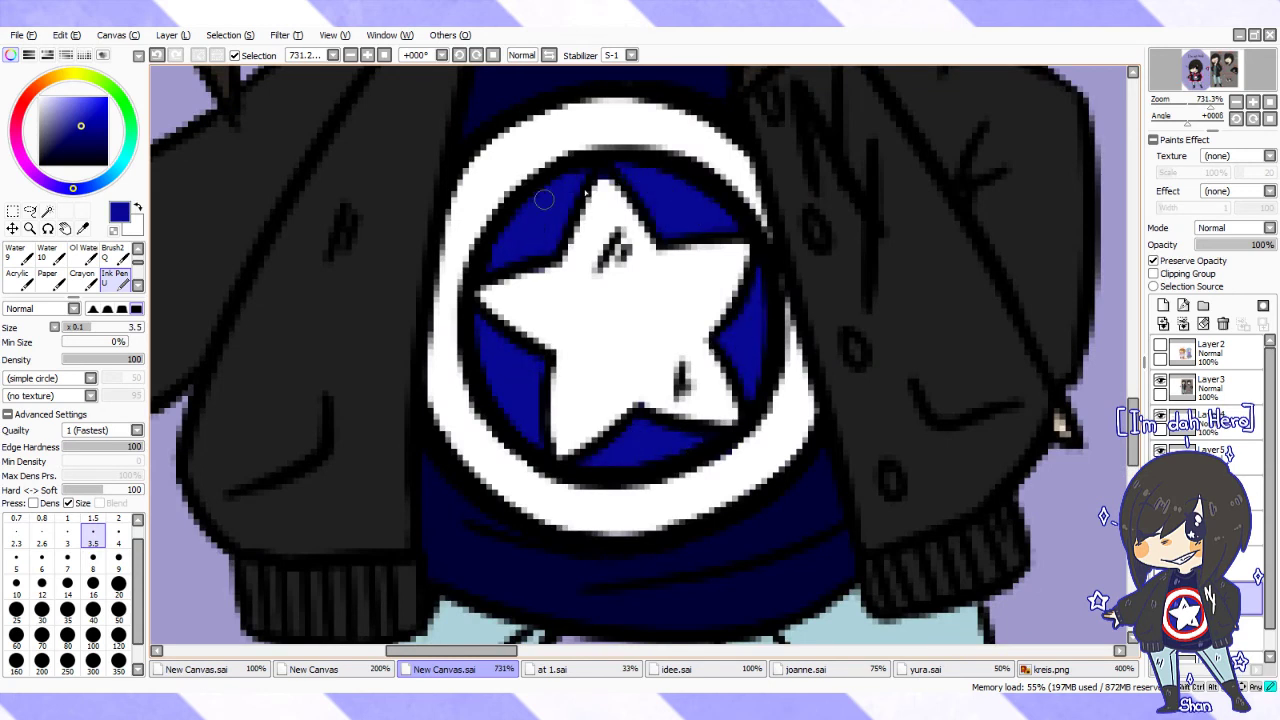
pyautogui.scroll(-3, 563, 194)
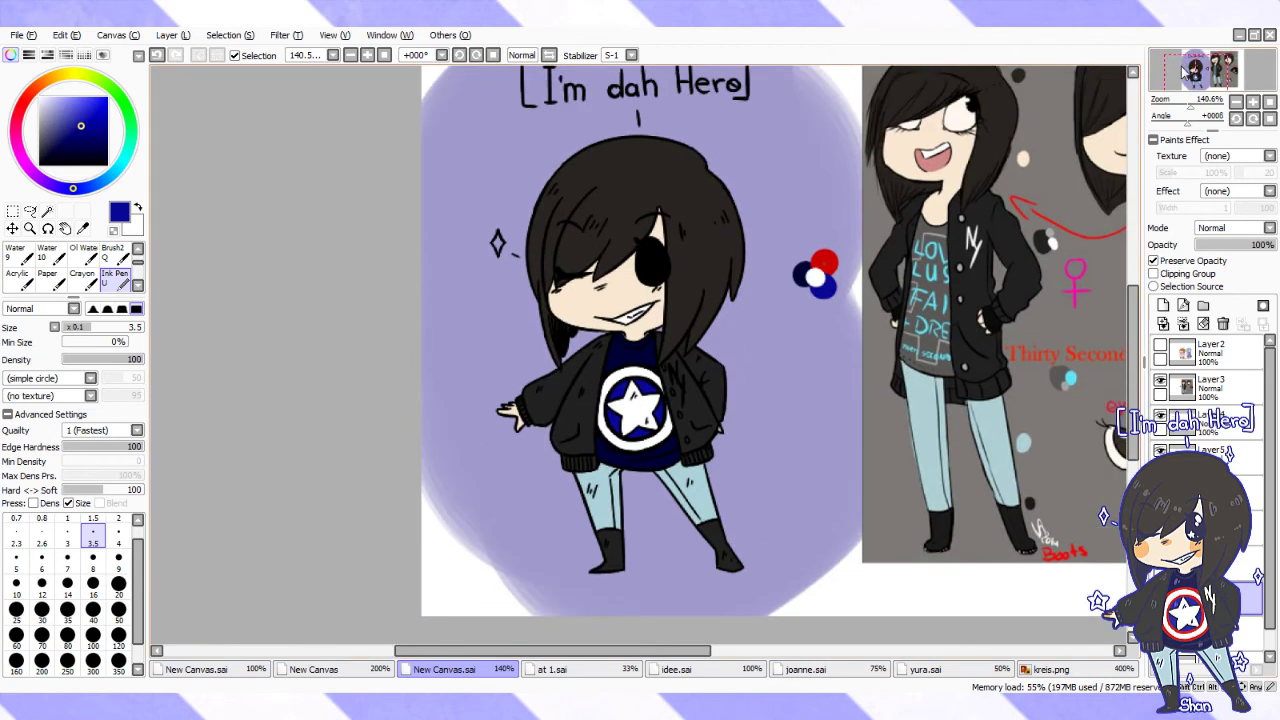
# Recolour the emblem's circle outlines red on clipping layer Layer11 at brush size 8, undoing the last stroke
pyautogui.click(1190, 420)
pyautogui.scroll(2, 1197, 88)
pyautogui.click(93, 557)
pyautogui.moveTo(560, 275); pyautogui.dragTo(582, 268)
pyautogui.moveTo(550, 395)
pyautogui.mouseDown()
pyautogui.moveTo(590, 485)
pyautogui.moveTo(720, 410)
pyautogui.moveTo(560, 440)
pyautogui.moveTo(650, 287)
pyautogui.mouseUp()
pyautogui.hotkey('ctrl', 'z')
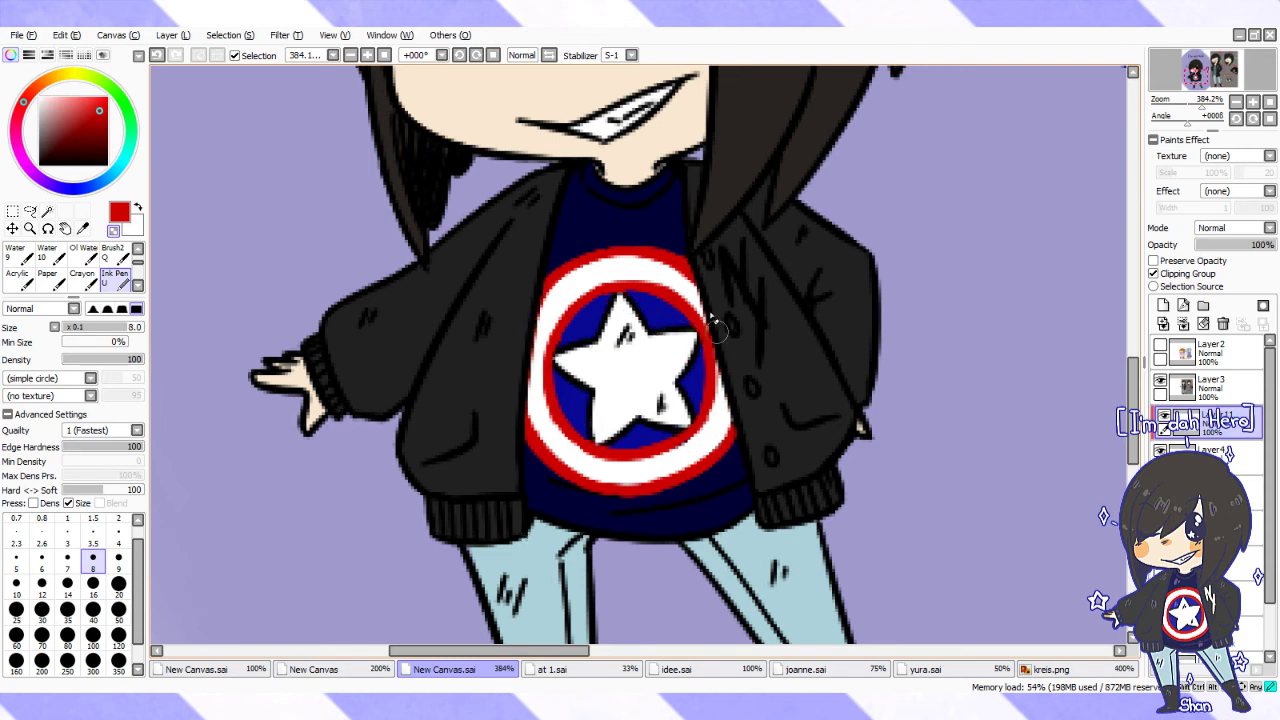
# Recolour the "NY" lettering on the jacket white on the clipped Layer11
pyautogui.press('x')
pyautogui.scroll(-1, 714, 402)
pyautogui.click(1210, 625)
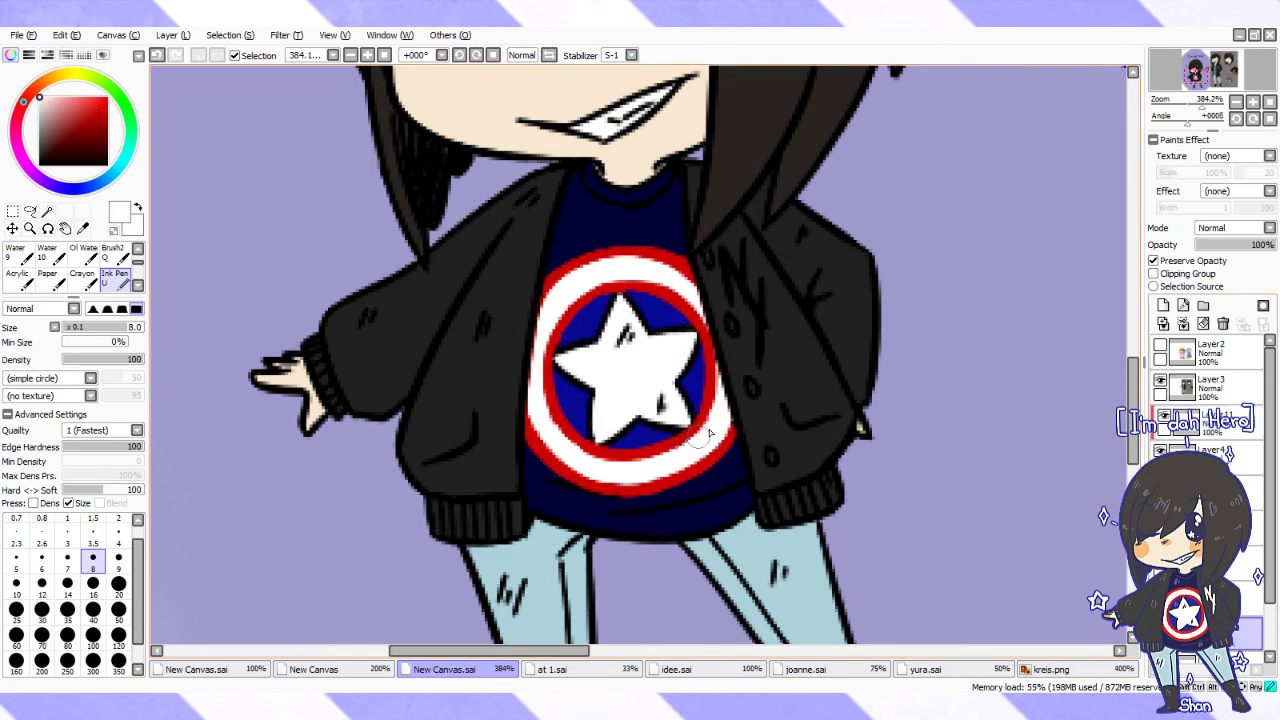
pyautogui.scroll(-3, 640, 360)
pyautogui.scroll(2, 640, 360)
pyautogui.click(1200, 420)
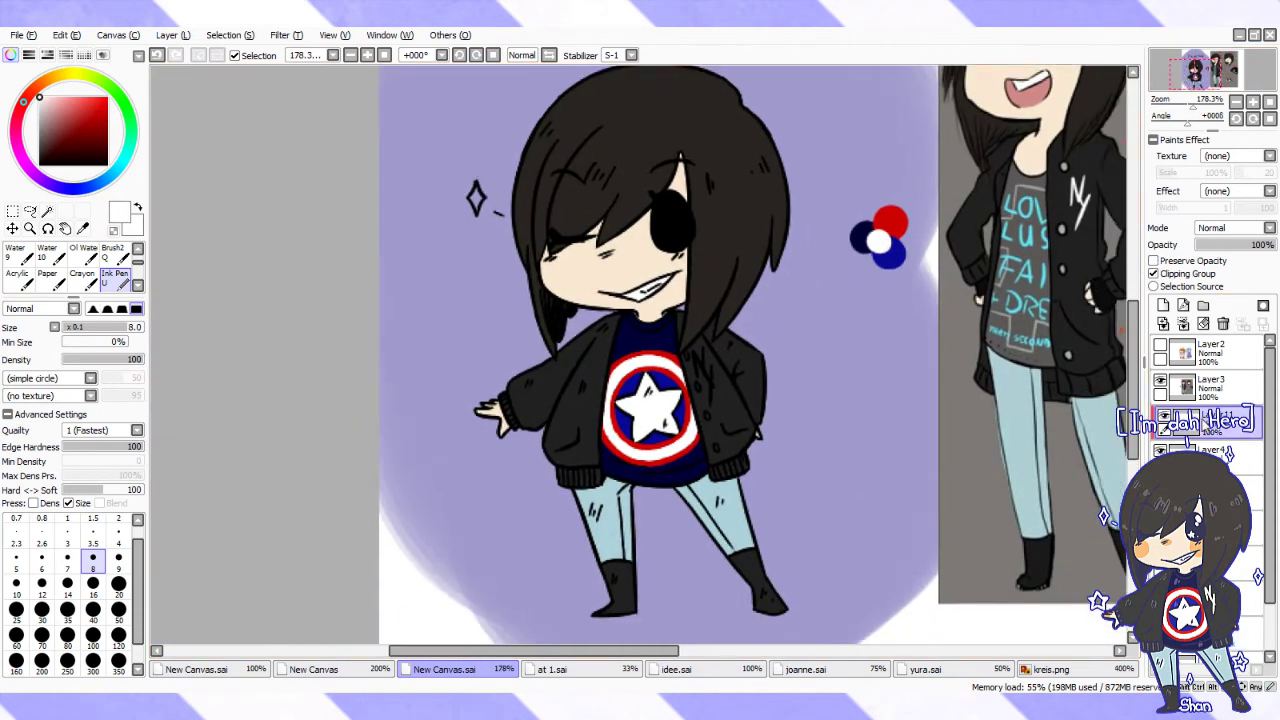
pyautogui.scroll(4, 790, 400)
pyautogui.moveTo(766, 405); pyautogui.dragTo(795, 340)
pyautogui.moveTo(795, 385); pyautogui.dragTo(812, 466)
pyautogui.scroll(-7, 812, 466)
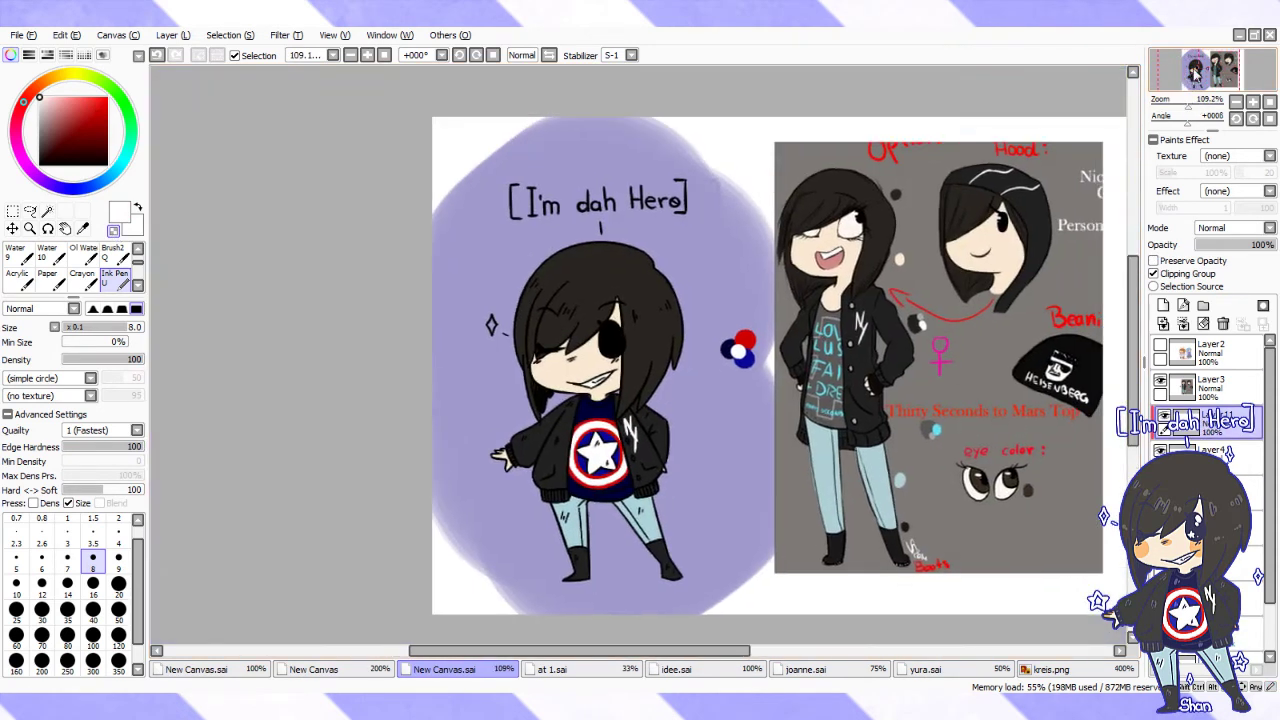
# Add a clipped layer over the trousers and paint pale blue highlights around their hatch marks at brush size 8
pyautogui.click(1210, 362)
pyautogui.click(1170, 278)
pyautogui.click(1170, 278)
pyautogui.keyDown('alt'); pyautogui.click(830, 460); pyautogui.keyUp('alt')
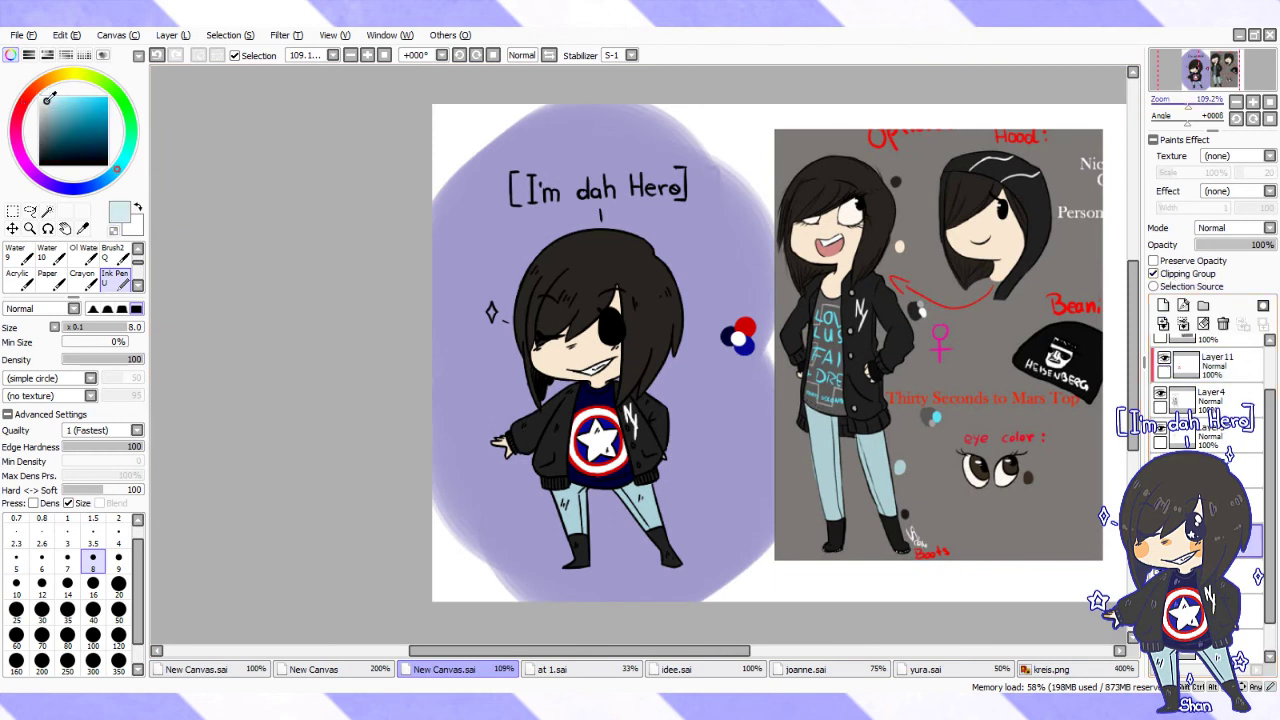
pyautogui.scroll(5, 548, 430)
pyautogui.click(1170, 274)
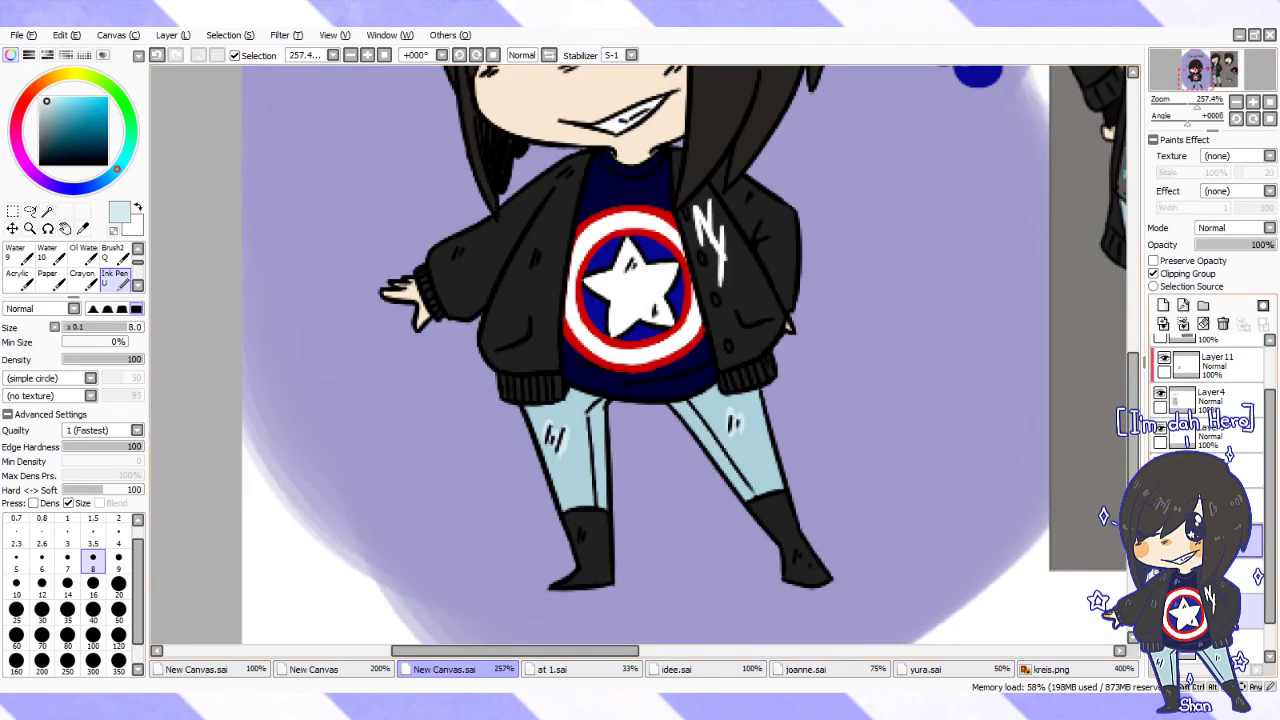
# Paint lighter blue highlights on the shirt and grey highlights on the jacket and boots, using clipped layers
pyautogui.click(1170, 274)
pyautogui.keyDown('alt'); pyautogui.click(593, 175); pyautogui.keyUp('alt')
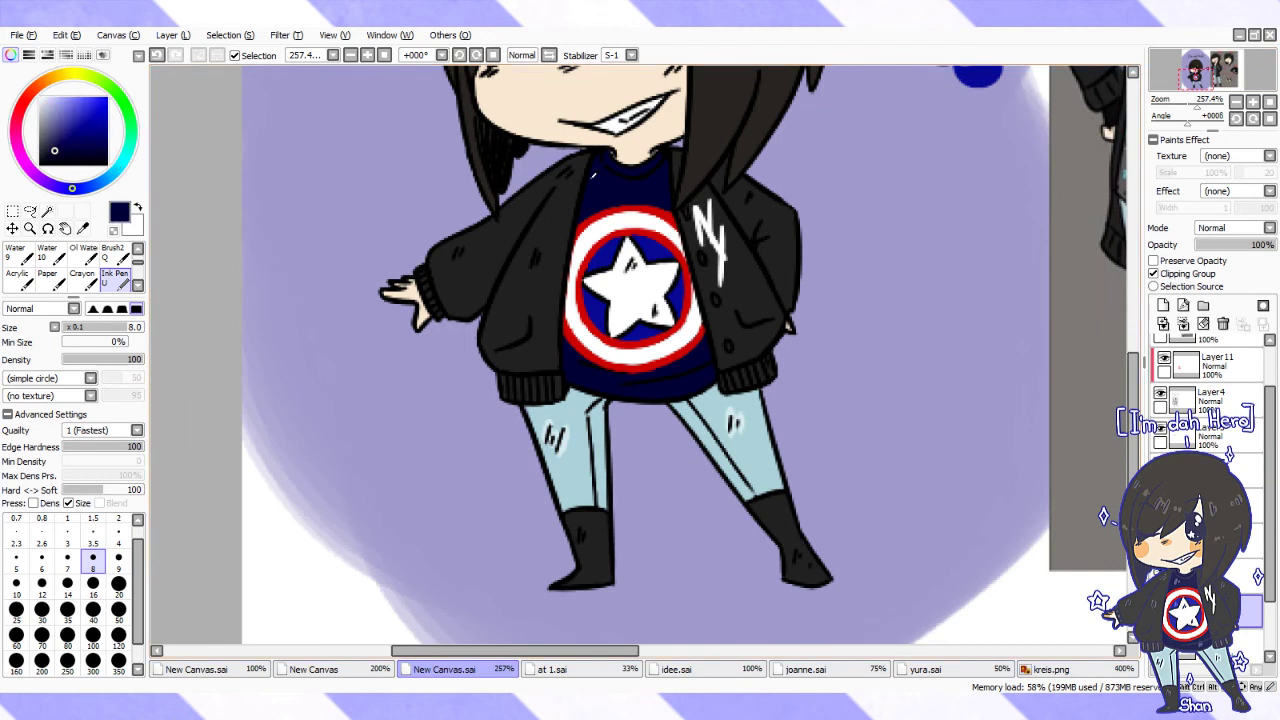
pyautogui.click(1170, 274)
pyautogui.click(1170, 274)
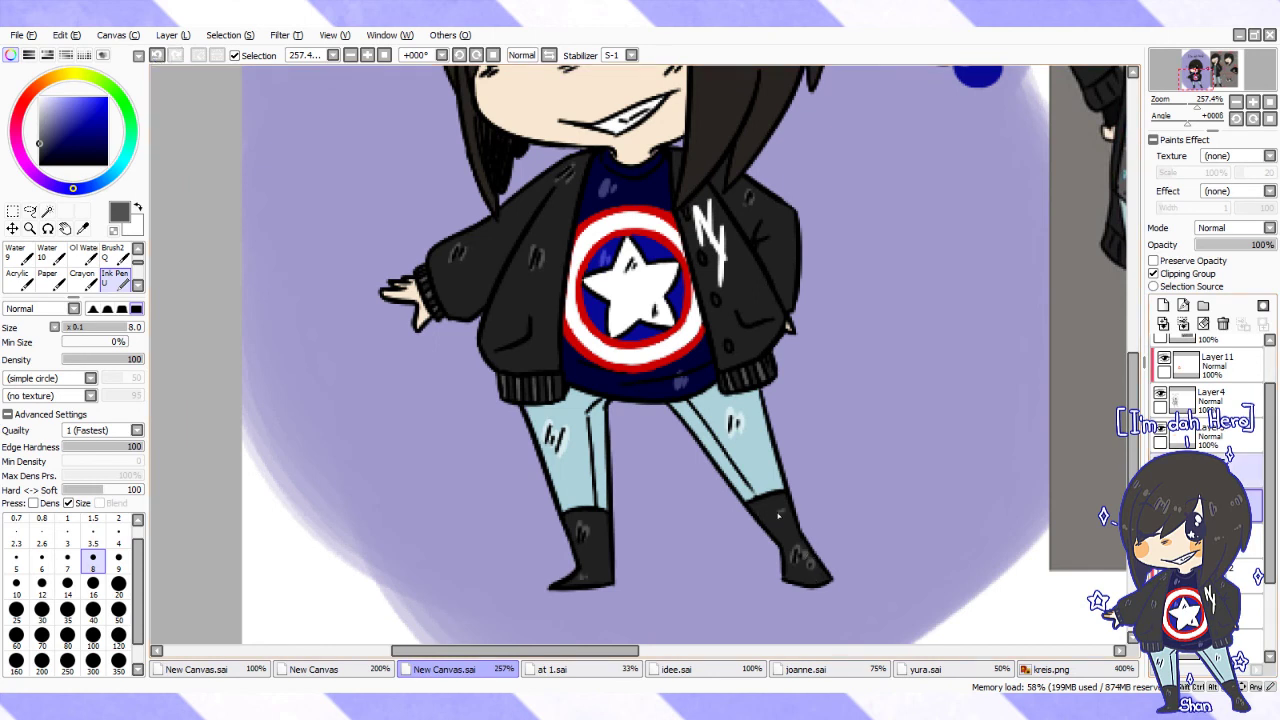
# Paint grey-brown highlights around the hatch marks in the hair at brush size 8
pyautogui.scroll(5, 700, 400)
pyautogui.keyDown('alt'); pyautogui.click(460, 252); pyautogui.keyUp('alt')
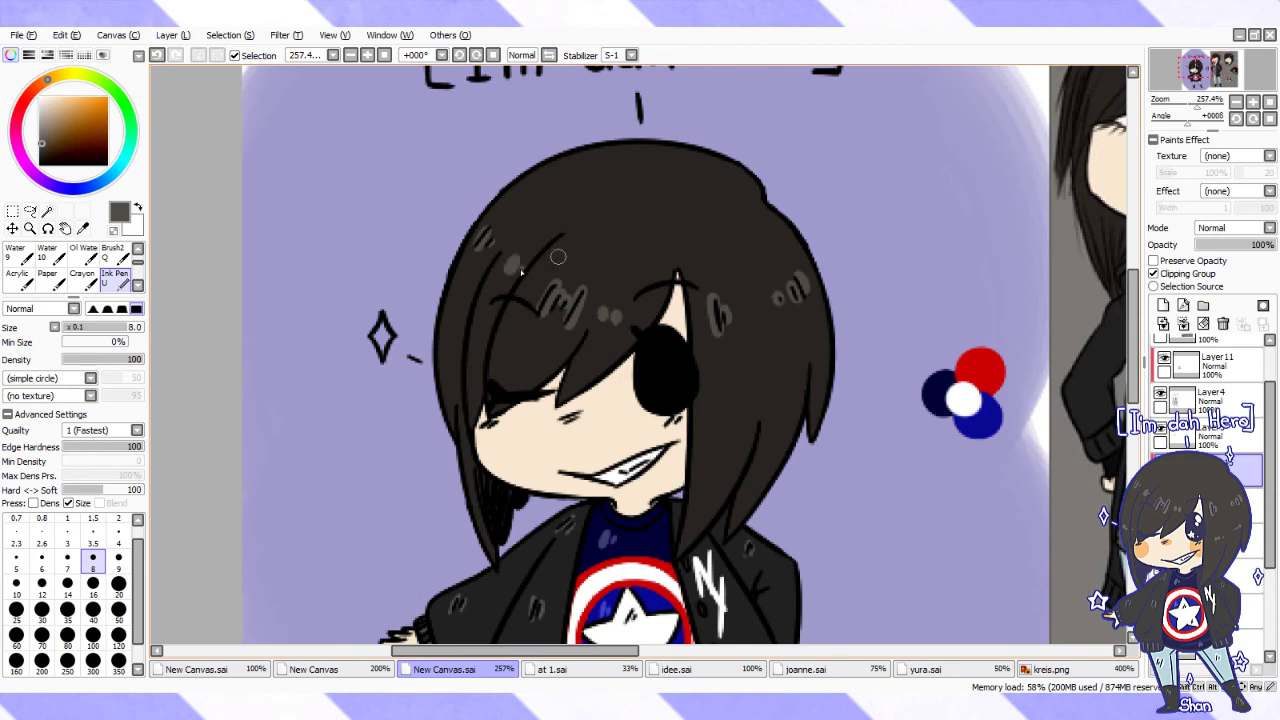
# Paint light orange blush on the cheeks, nose and fingers at brush size 16 on a clipped Multiply layer above the skin
pyautogui.scroll(-3, 786, 381)
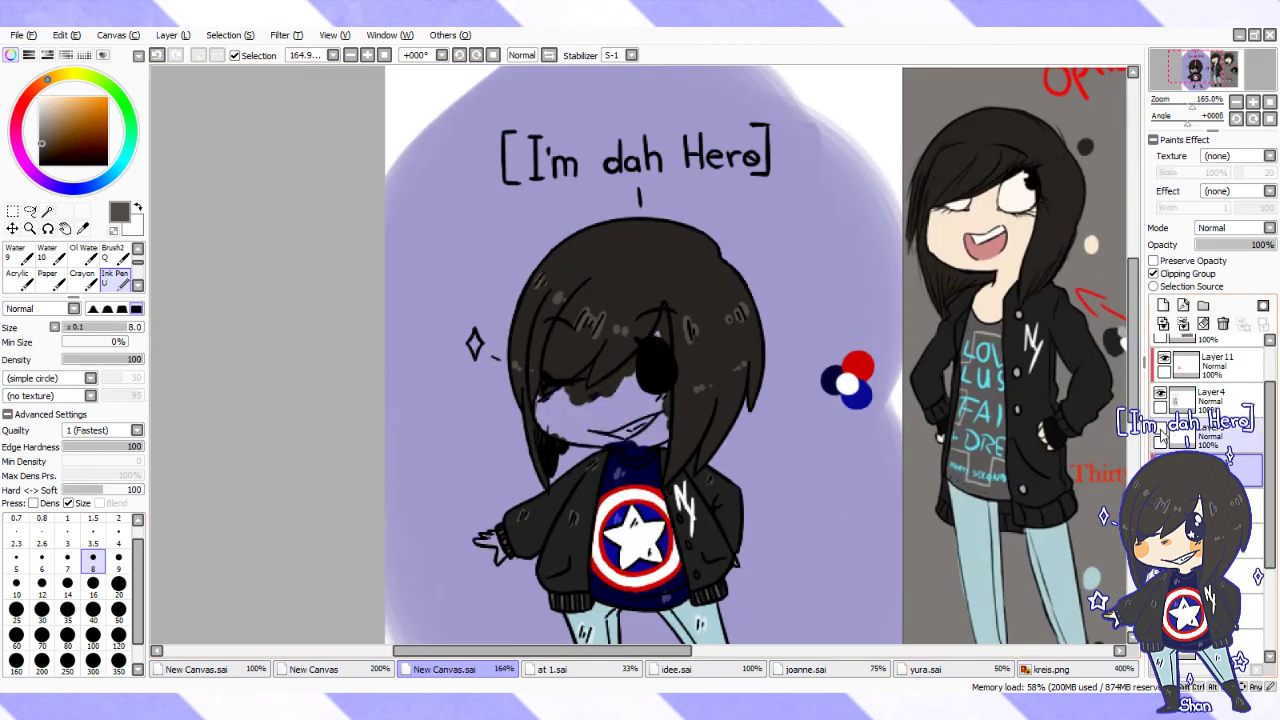
pyautogui.press(']')
pyautogui.hotkey('shift', 'alt', 'm')
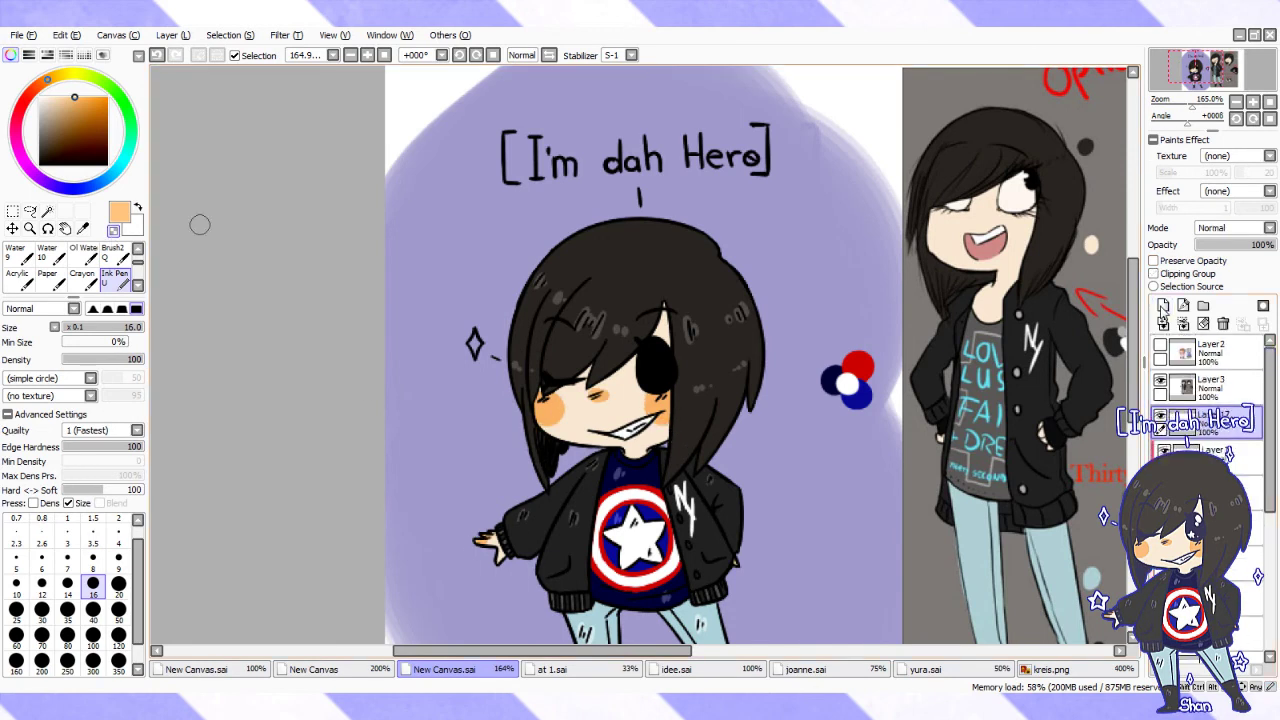
# Add white oval highlights and a small white star to the open eye, reducing the brush to 3.5 for the star
pyautogui.press('x')
pyautogui.press('[')
pyautogui.scroll(3, 655, 370)
pyautogui.click(690, 341)
pyautogui.click(683, 365)
pyautogui.click(93, 533)
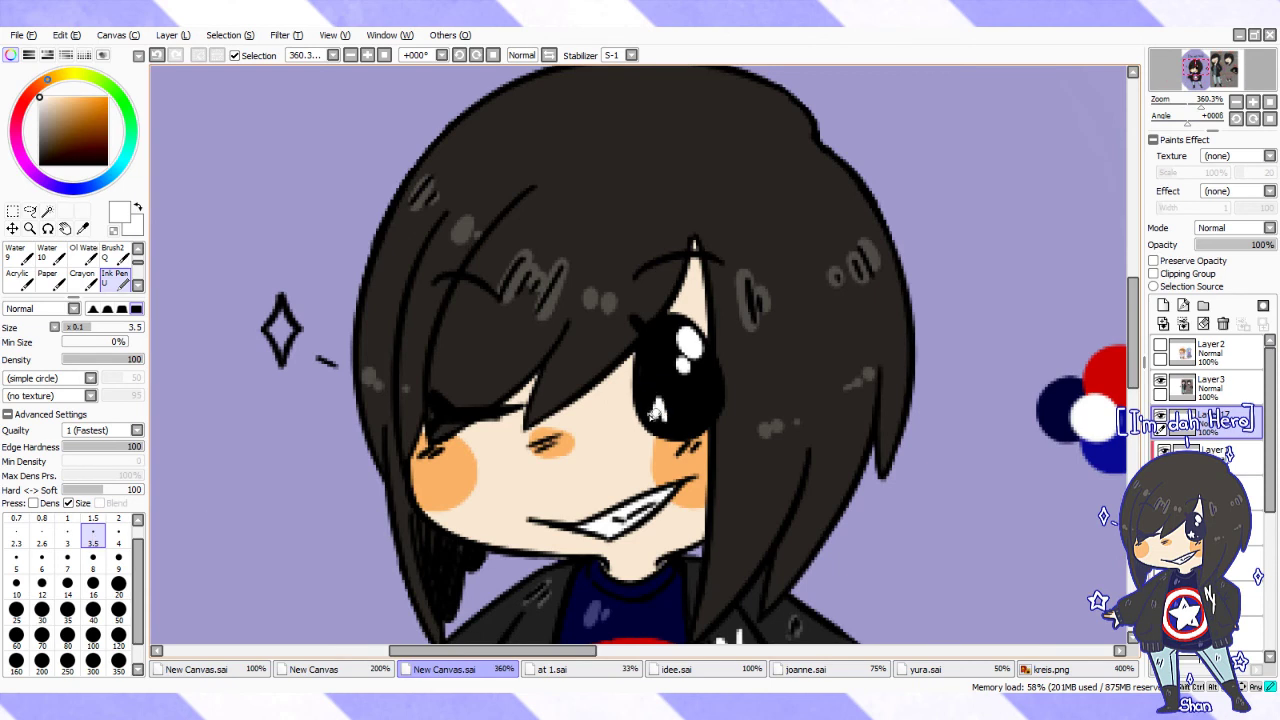
pyautogui.scroll(-3, 687, 421)
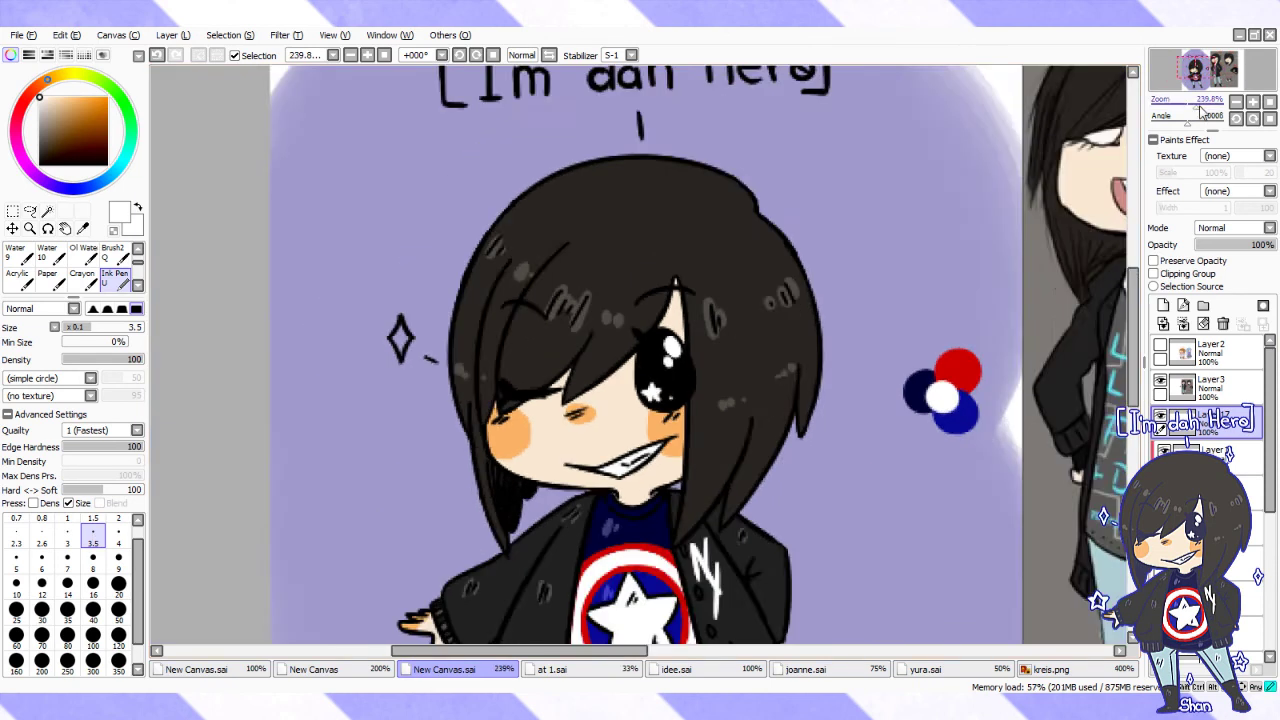
# Recolour the whole line art dark blue on a clipped layer at brush size 300
pyautogui.click(1163, 305)
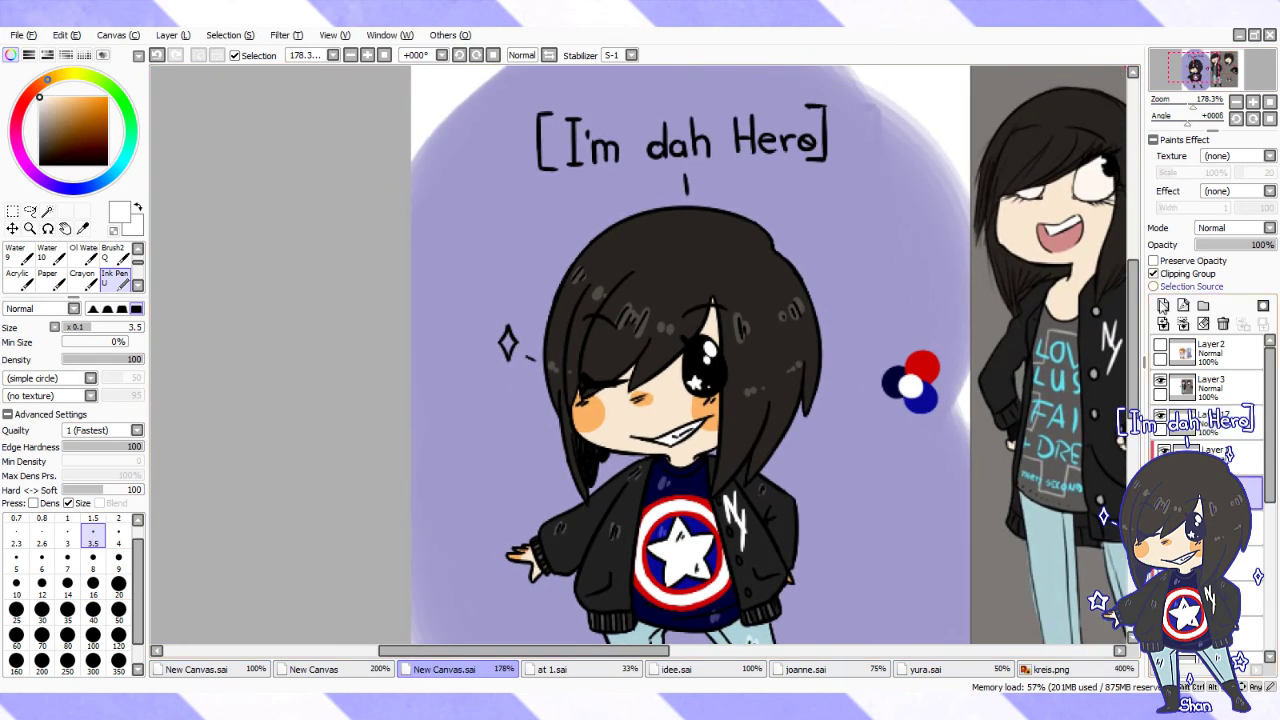
pyautogui.click(93, 660)
pyautogui.scroll(-2, 660, 400)
pyautogui.keyDown('alt'); pyautogui.click(648, 505); pyautogui.keyUp('alt')
# Recolour the "[I'm dah Hero]" caption and the sparkle beside the head white at brush size 40
pyautogui.press('x')
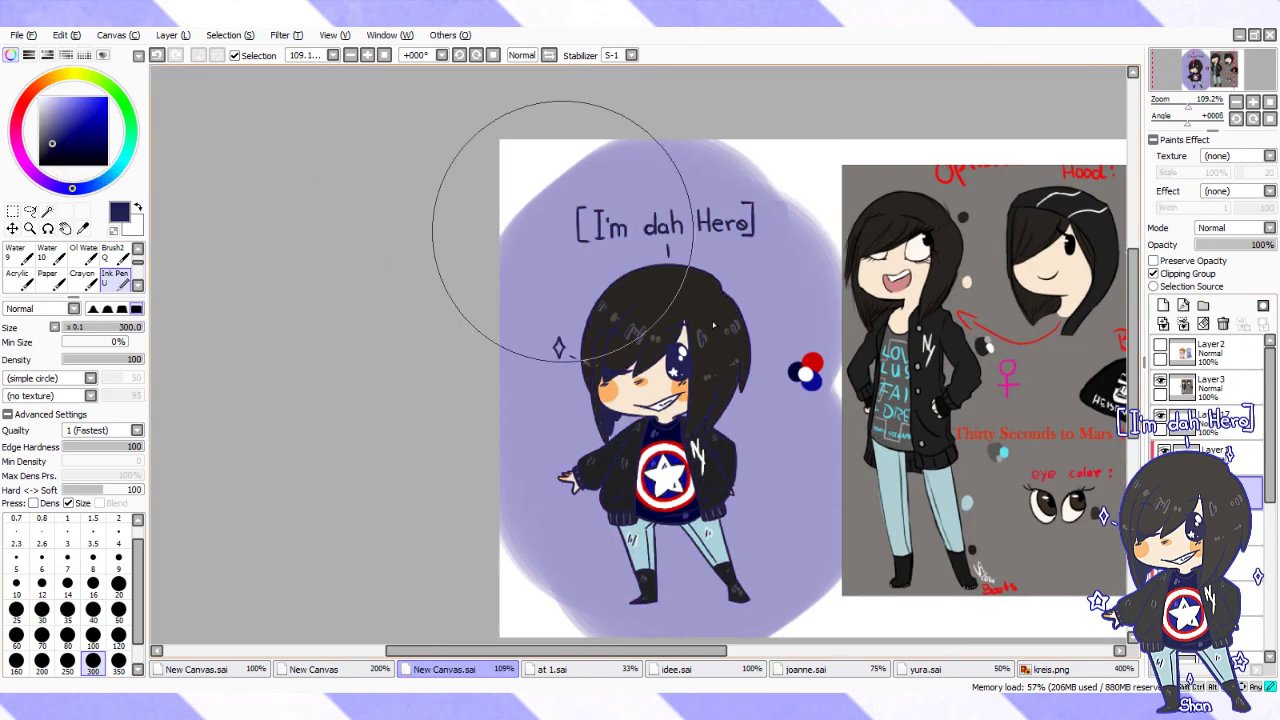
pyautogui.click(93, 610)
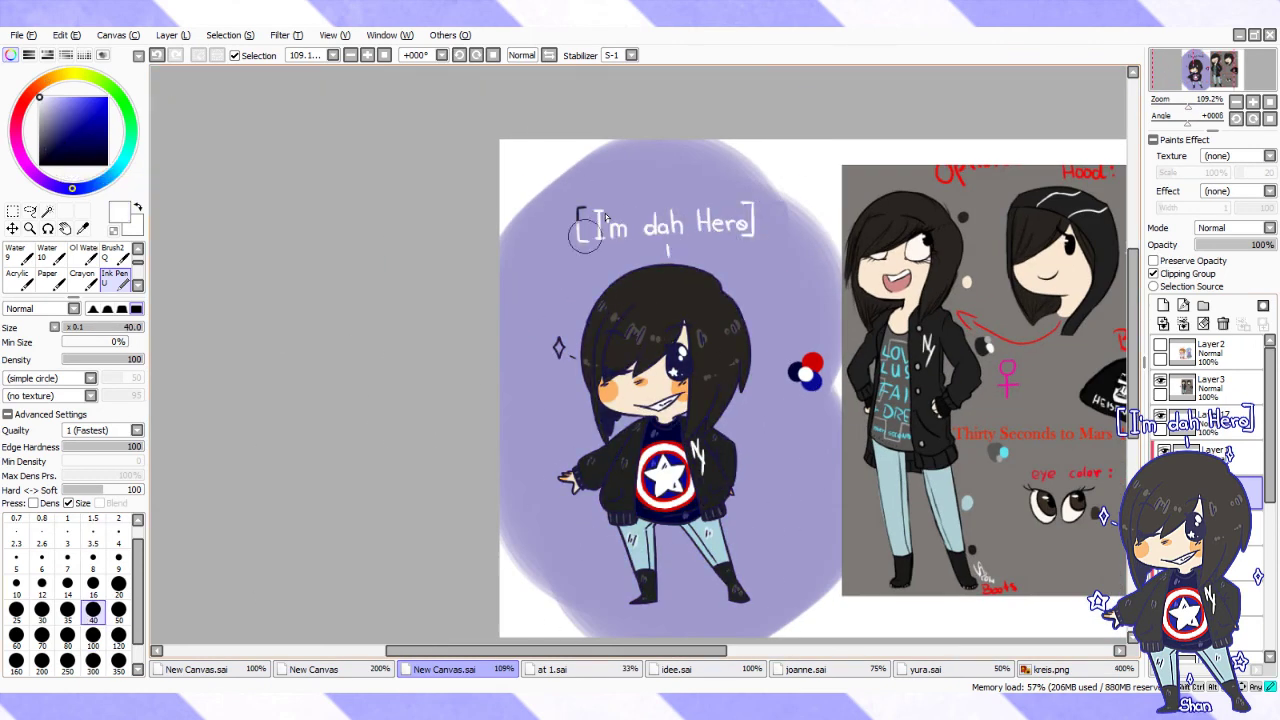
# Draw a white diamond sparkle beside the jacket, a star above the outstretched hand and another star beside the leg at brush size 3.5
pyautogui.click(93, 543)
pyautogui.scroll(3, 1198, 90)
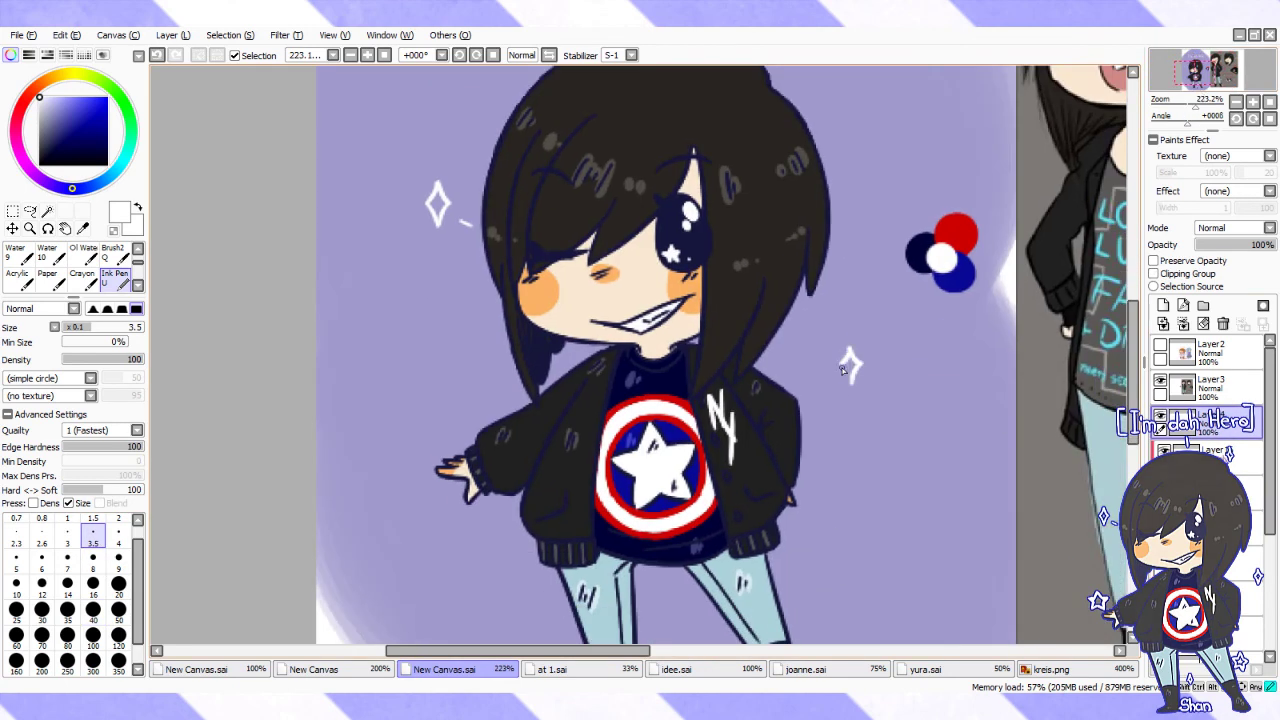
pyautogui.moveTo(850, 348); pyautogui.dragTo(851, 383)
pyautogui.moveTo(445, 428)
pyautogui.mouseDown()
pyautogui.moveTo(410, 450)
pyautogui.moveTo(402, 425)
pyautogui.mouseUp()
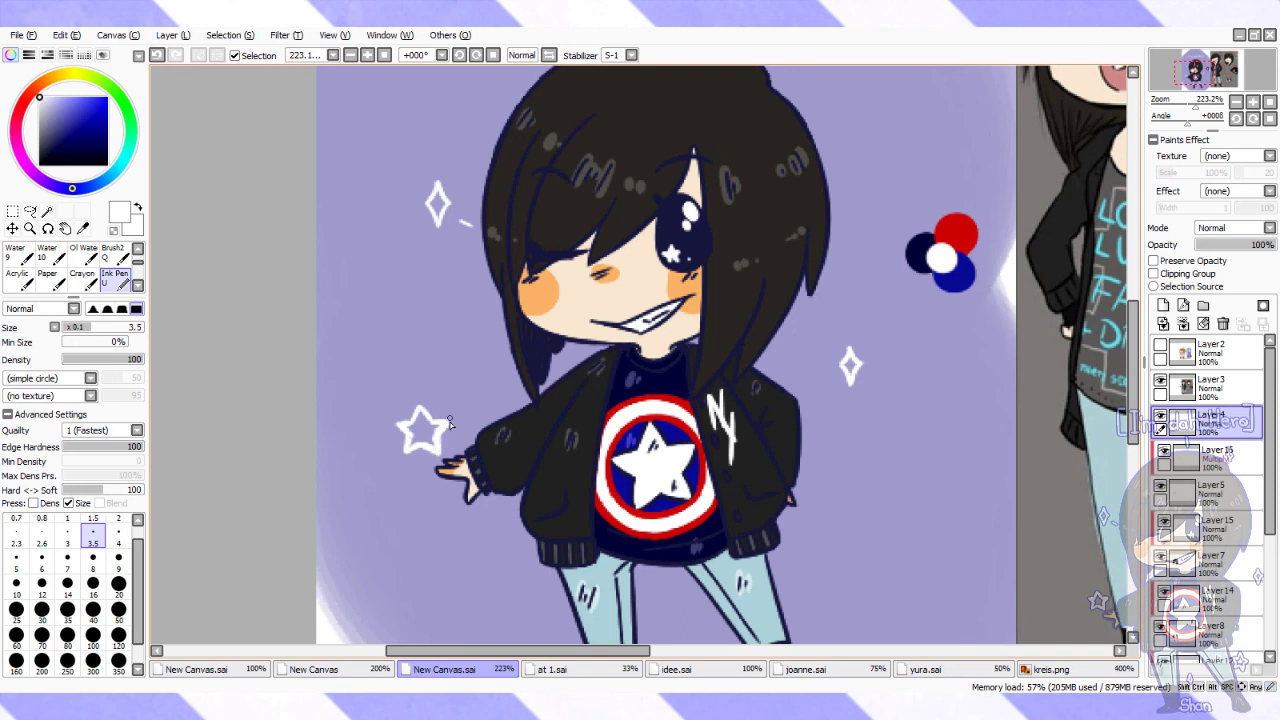
pyautogui.scroll(-5, 440, 424)
pyautogui.moveTo(742, 356); pyautogui.dragTo(761, 377)
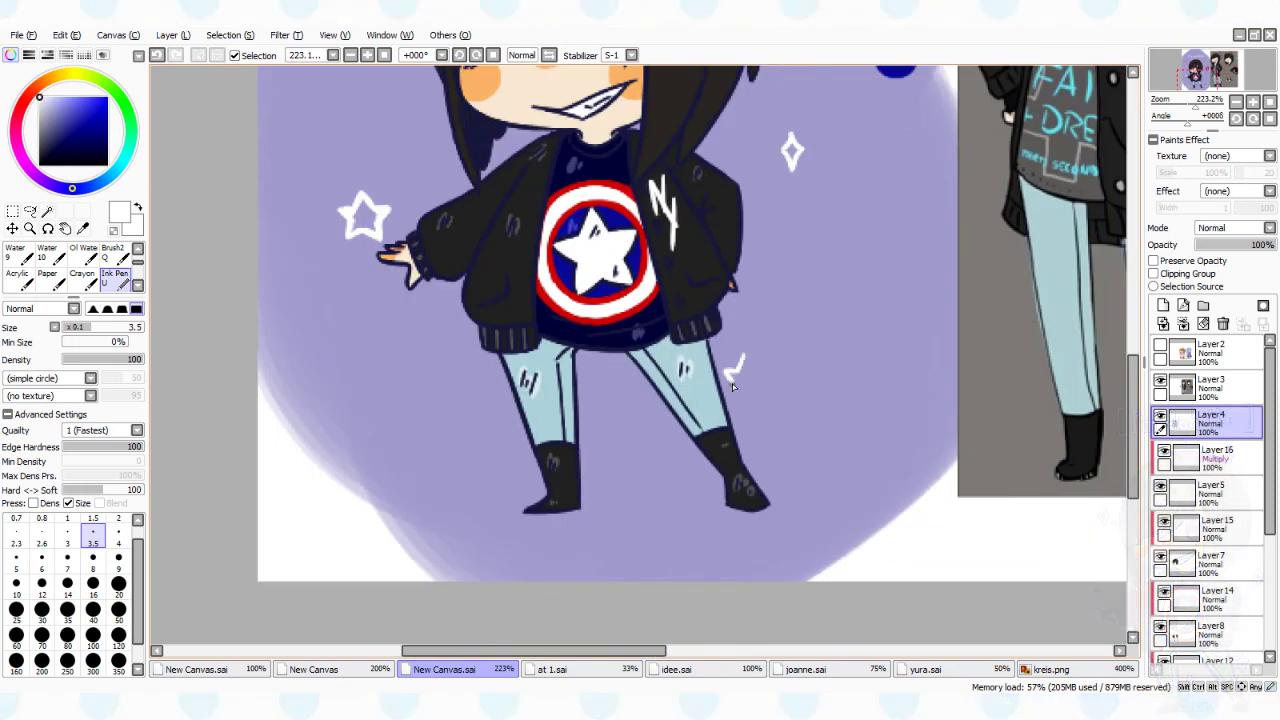